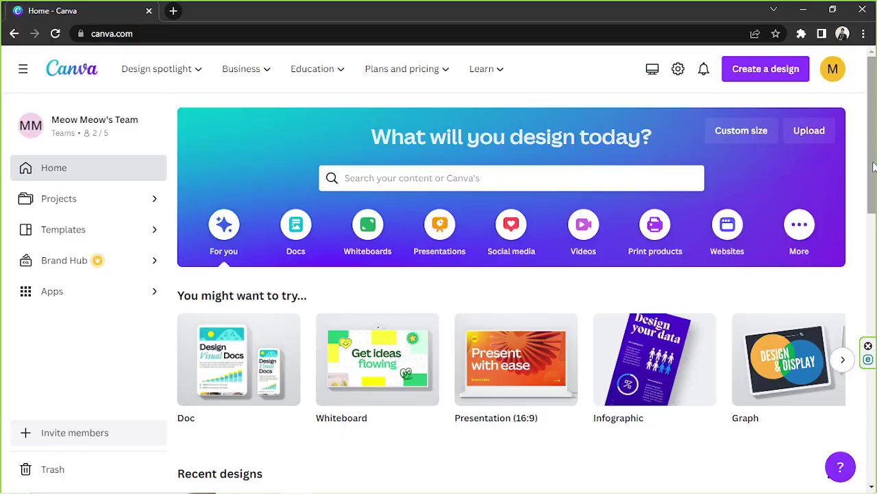
Search Canva's templates for "infographic".
{"action": "left_click", "coordinate": [569, 177]}
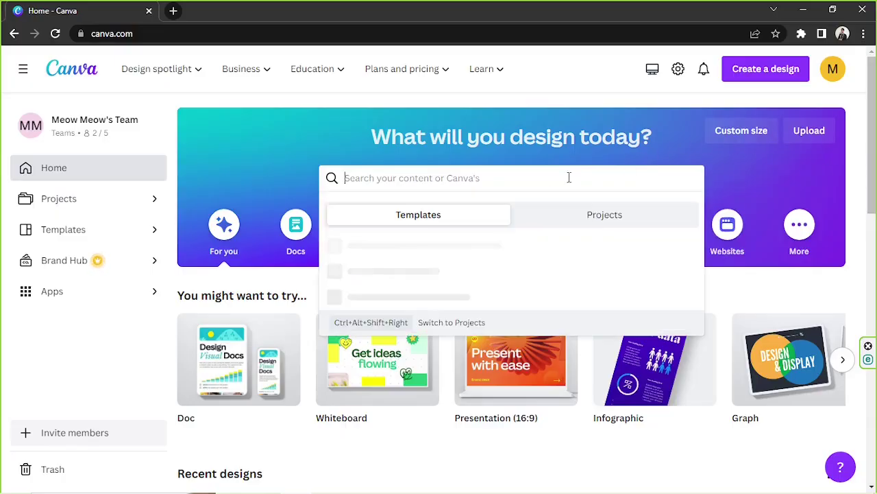
{"action": "type", "text": "infographic"}
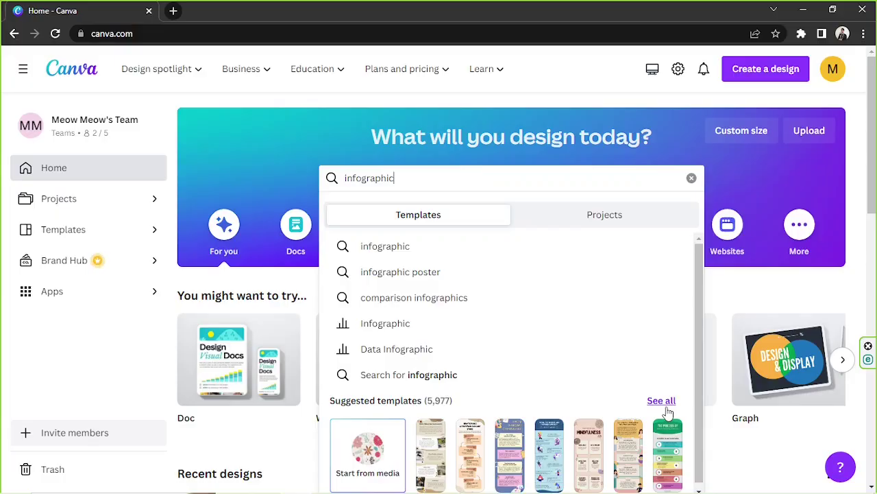
Enter a custom design size of 1500 × 1500 px.
{"action": "left_click", "coordinate": [733, 137]}
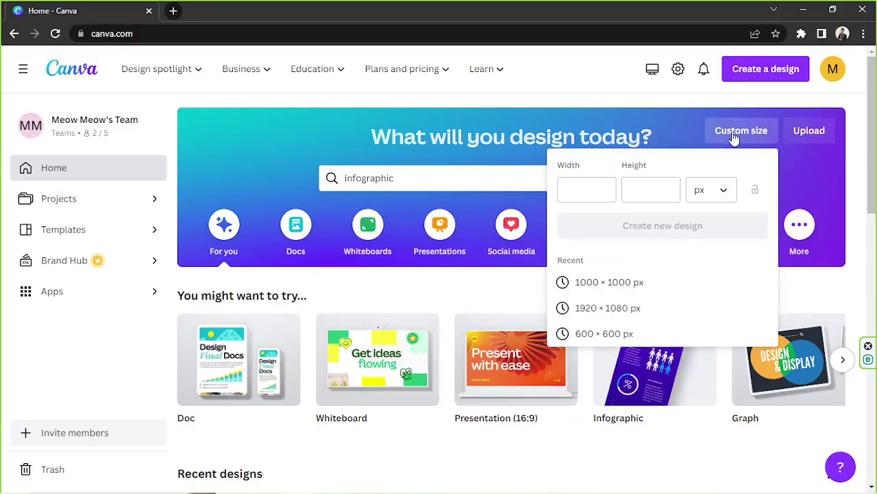
{"action": "left_click", "coordinate": [602, 192]}
{"action": "left_click", "coordinate": [653, 193]}
{"action": "left_click", "coordinate": [724, 194]}
{"action": "left_click", "coordinate": [717, 192]}
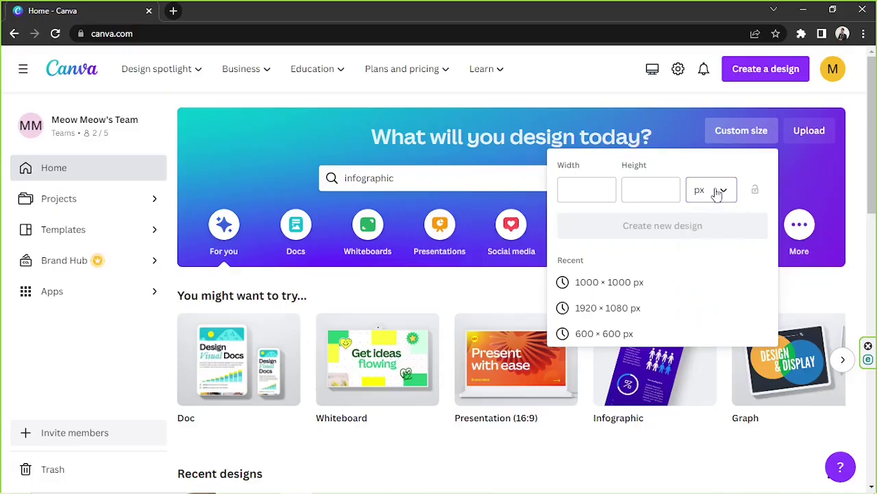
{"action": "left_click", "coordinate": [580, 189]}
{"action": "left_click", "coordinate": [654, 190]}
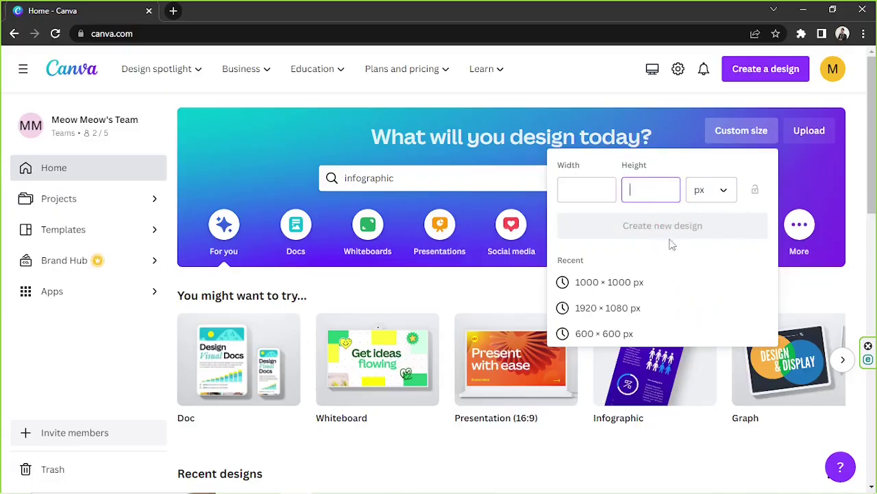
{"action": "left_click", "coordinate": [584, 189]}
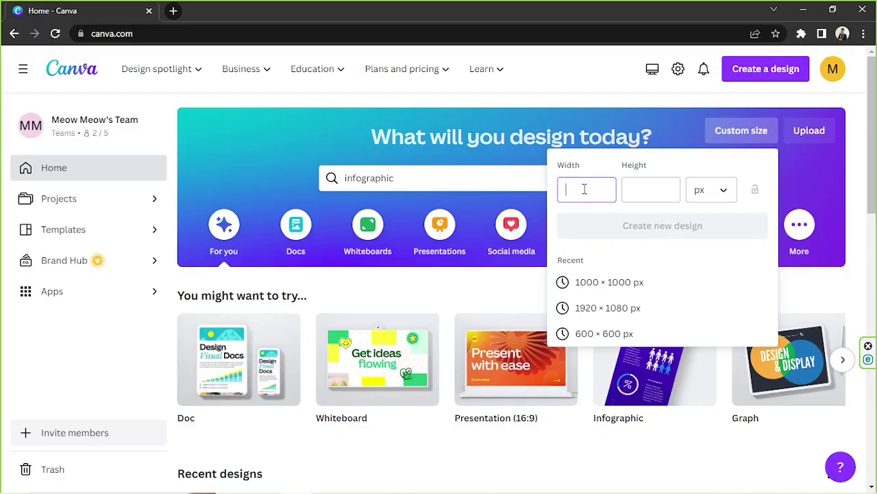
{"action": "type", "text": "1500"}
{"action": "key", "text": "Tab"}
{"action": "type", "text": "1500"}
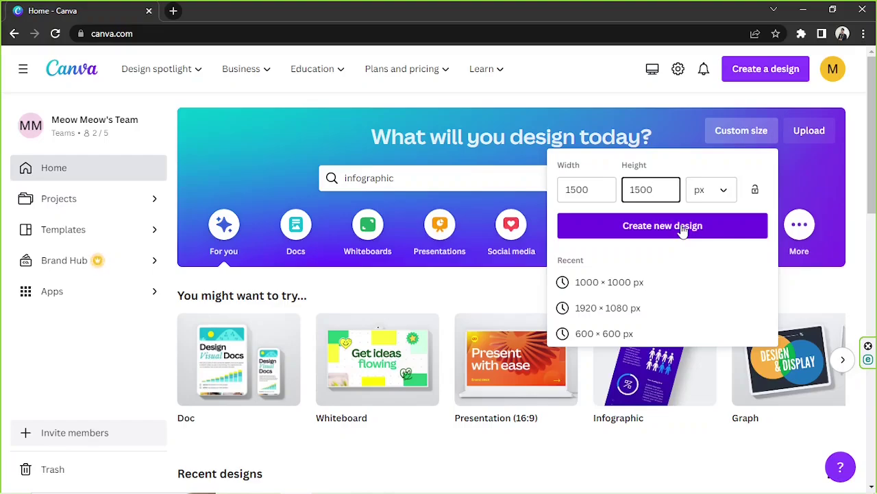
Reopen the "infographic" search suggestions and show all of the suggested templates.
{"action": "left_click", "coordinate": [527, 178]}
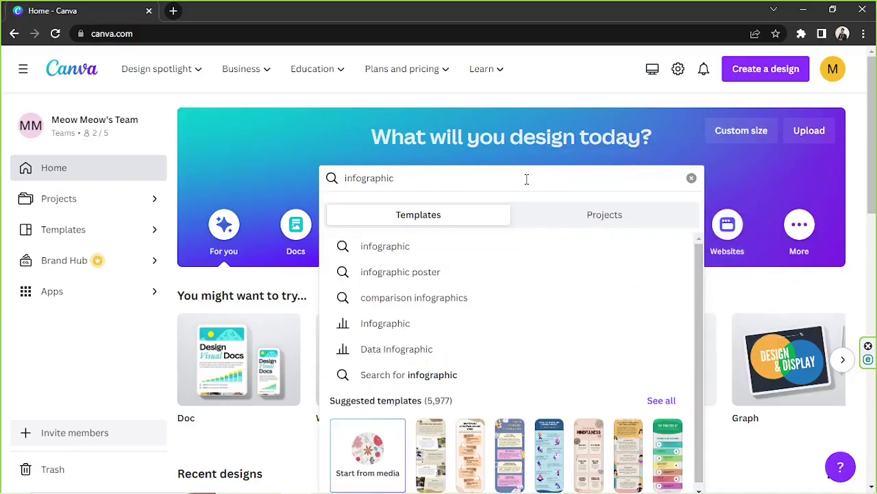
{"action": "left_click", "coordinate": [661, 401]}
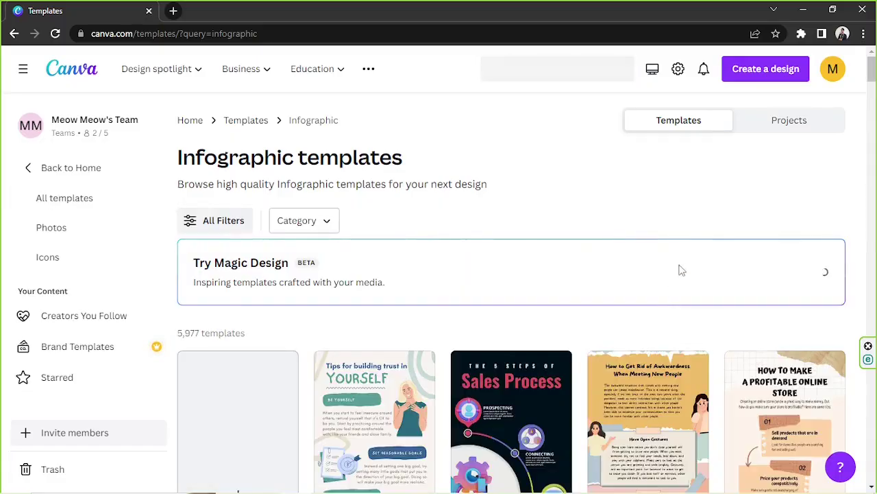
Find the Teal Green Clean Minimalist Illustrated Hobbies Tips Infographic template and open it for customizing.
{"action": "scroll", "coordinate": [684, 234], "scroll_direction": "down", "scroll_amount": 1}
{"action": "scroll", "coordinate": [685, 234], "scroll_direction": "down", "scroll_amount": 3}
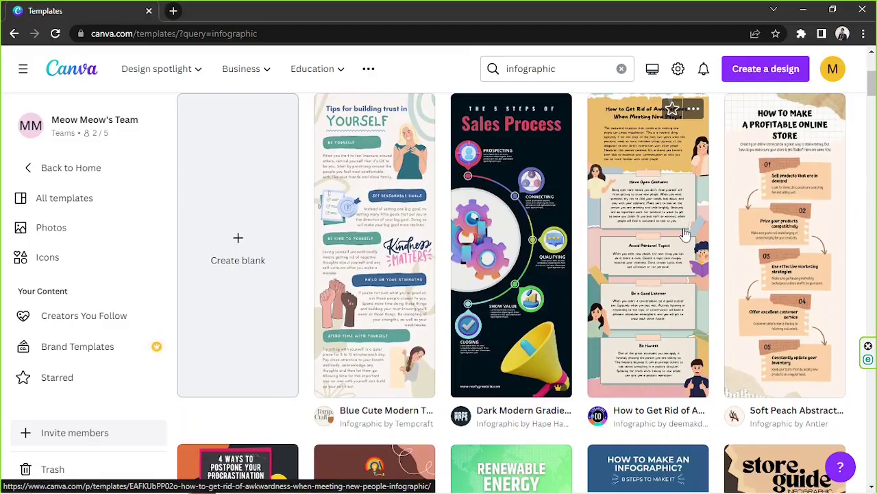
{"action": "scroll", "coordinate": [684, 234], "scroll_direction": "down", "scroll_amount": 8}
{"action": "scroll", "coordinate": [684, 234], "scroll_direction": "down", "scroll_amount": 10}
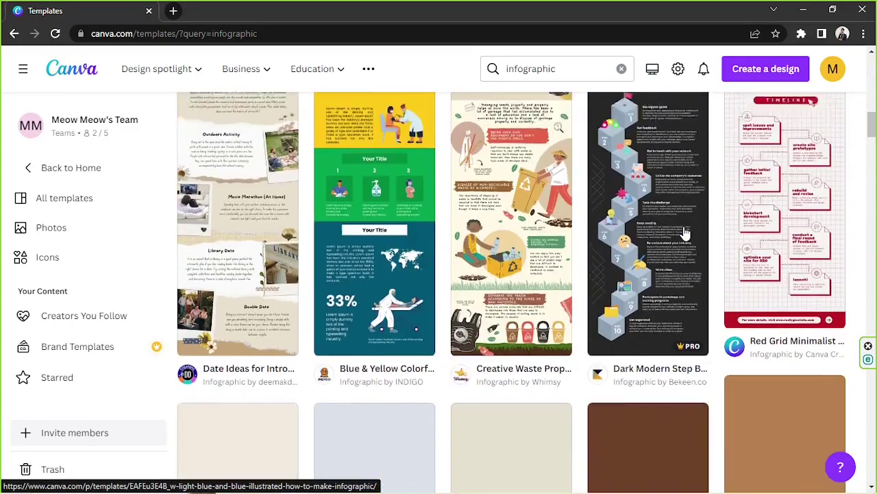
{"action": "scroll", "coordinate": [684, 234], "scroll_direction": "down", "scroll_amount": 5}
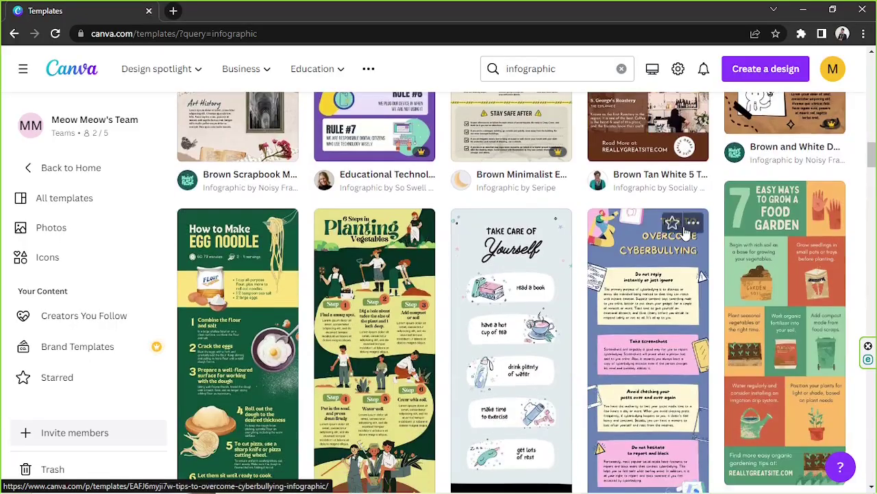
{"action": "scroll", "coordinate": [684, 233], "scroll_direction": "down", "scroll_amount": 3}
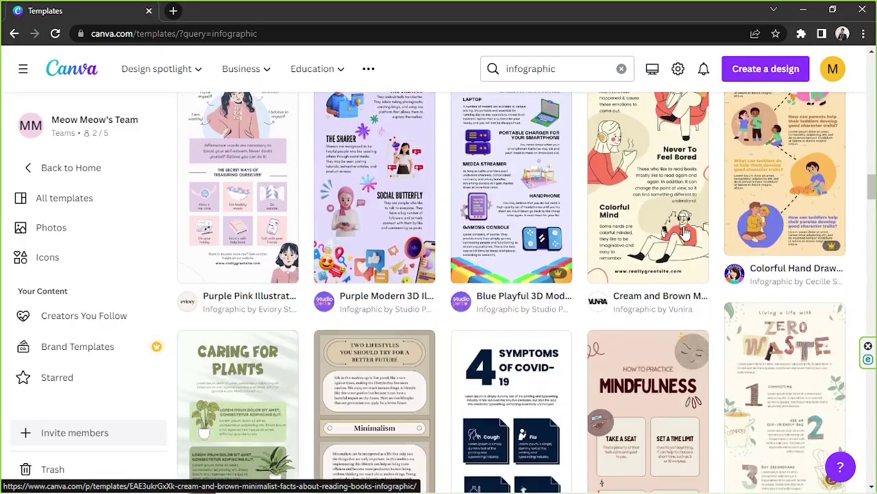
{"action": "scroll", "coordinate": [684, 234], "scroll_direction": "down", "scroll_amount": 5}
{"action": "scroll", "coordinate": [684, 234], "scroll_direction": "down", "scroll_amount": 5}
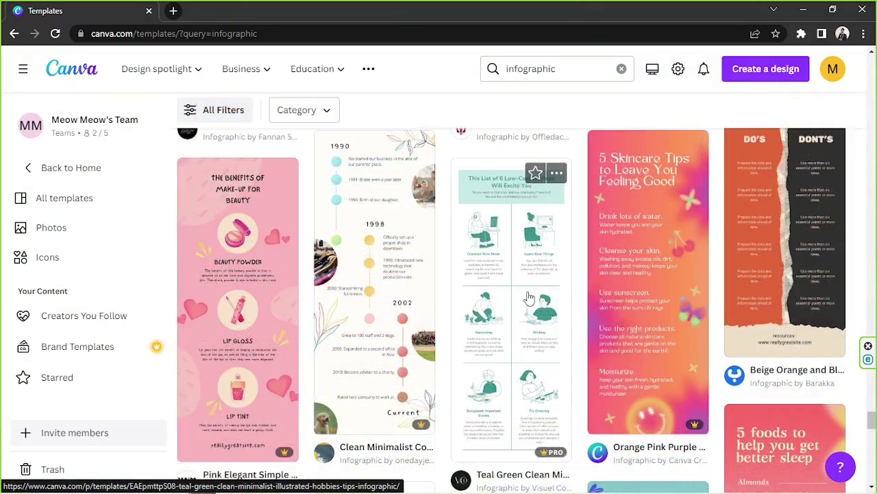
{"action": "left_click", "coordinate": [530, 298]}
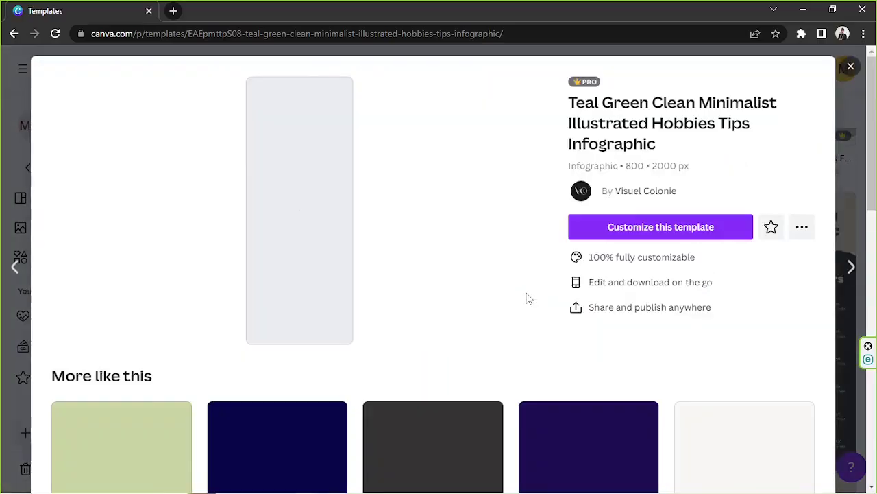
{"action": "left_click", "coordinate": [654, 229]}
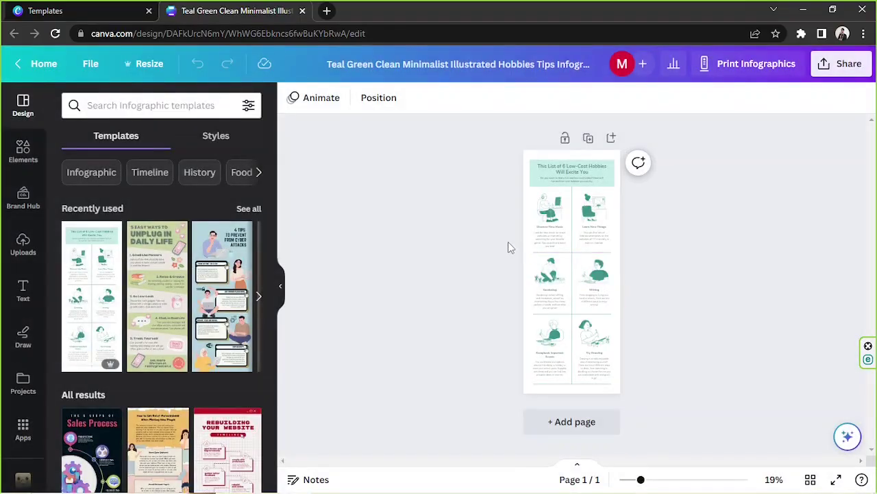
{"action": "left_click_drag", "start_coordinate": [474, 132], "coordinate": [653, 399]}
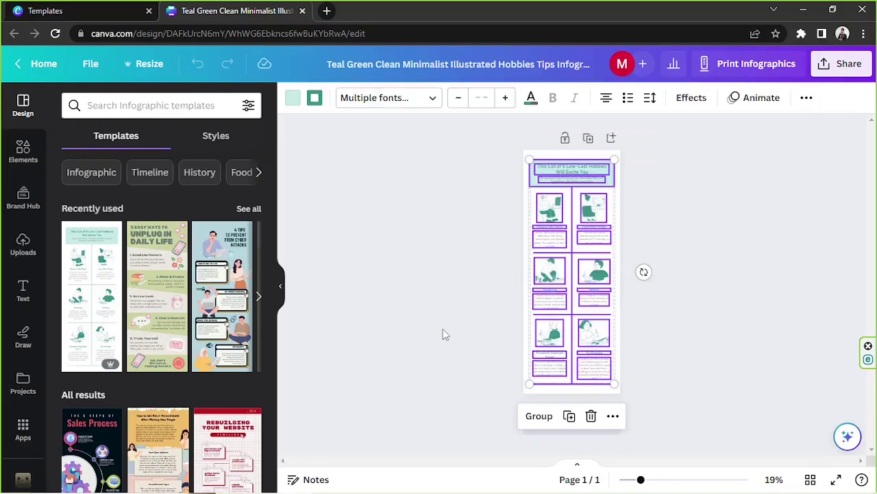
{"action": "left_click", "coordinate": [443, 328]}
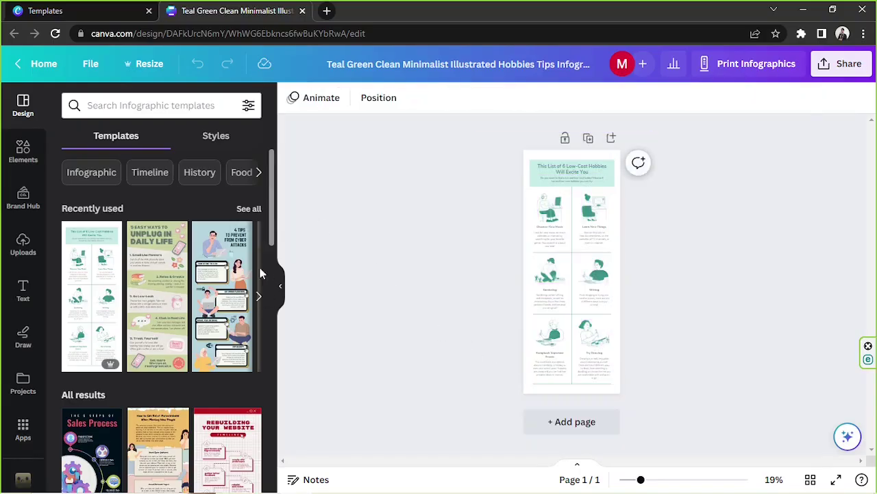
Look through the other infographic templates beside the canvas and collapse the template list.
{"action": "scroll", "coordinate": [251, 267], "scroll_direction": "down", "scroll_amount": 3}
{"action": "scroll", "coordinate": [250, 267], "scroll_direction": "down", "scroll_amount": 2}
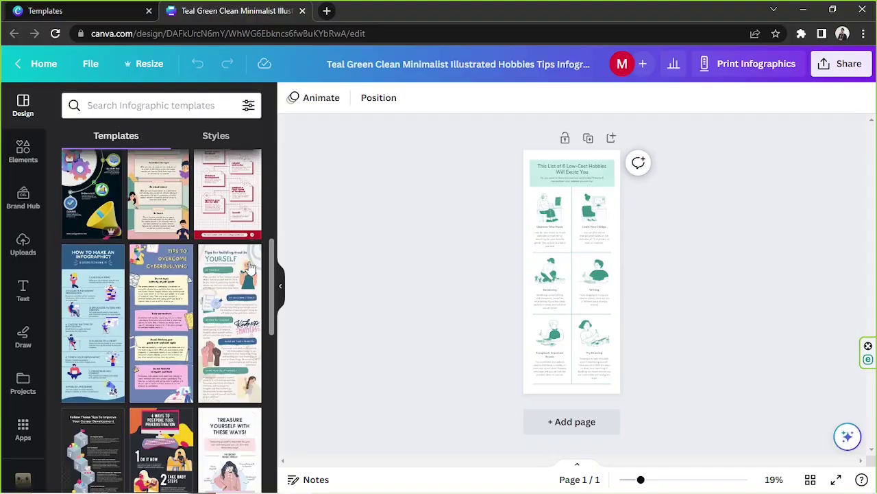
{"action": "scroll", "coordinate": [251, 267], "scroll_direction": "down", "scroll_amount": 2}
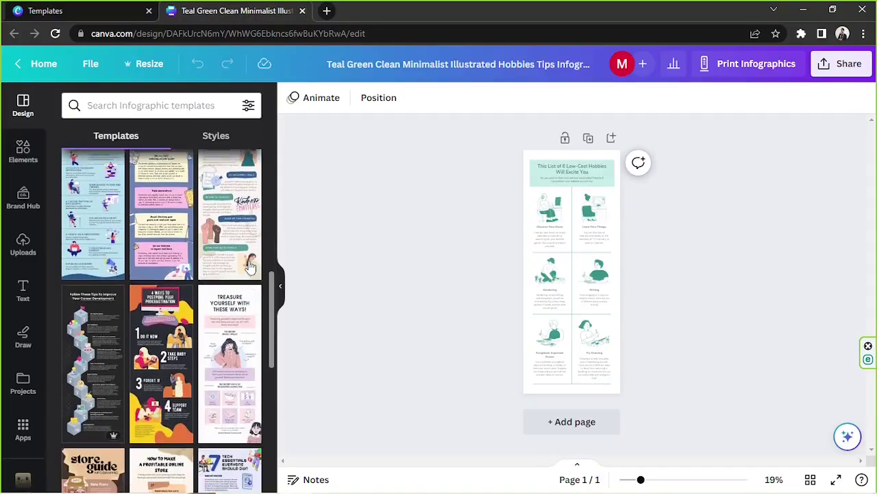
{"action": "scroll", "coordinate": [251, 267], "scroll_direction": "down", "scroll_amount": 4}
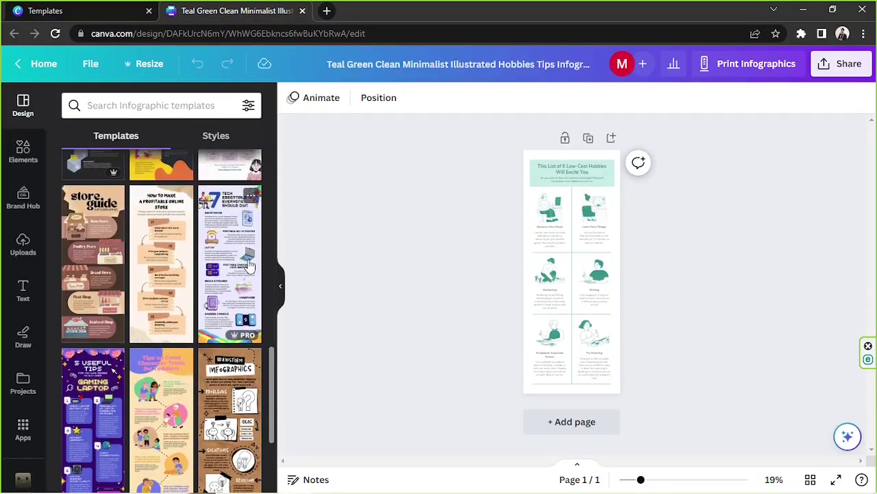
{"action": "scroll", "coordinate": [248, 266], "scroll_direction": "down", "scroll_amount": 10}
{"action": "scroll", "coordinate": [251, 266], "scroll_direction": "down", "scroll_amount": 8}
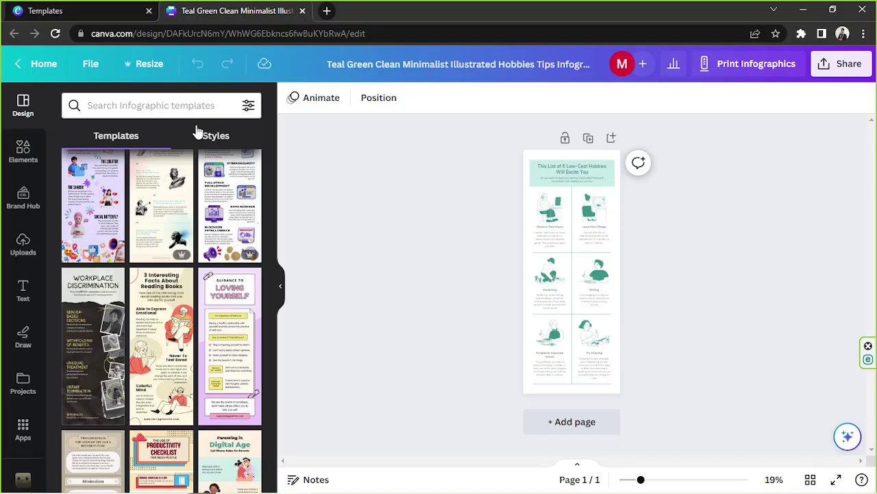
{"action": "left_click", "coordinate": [280, 288]}
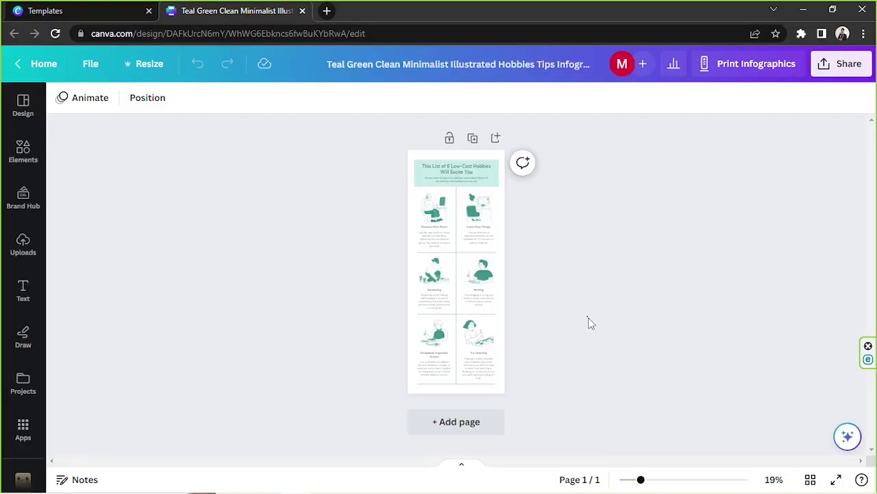
{"action": "left_click_drag", "start_coordinate": [657, 482], "coordinate": [647, 480]}
{"action": "left_click_drag", "start_coordinate": [368, 129], "coordinate": [558, 432]}
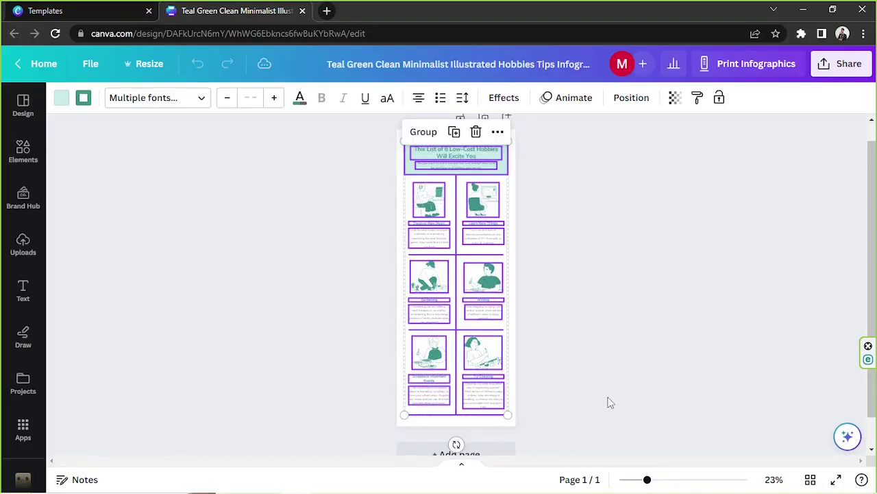
{"action": "left_click", "coordinate": [608, 402]}
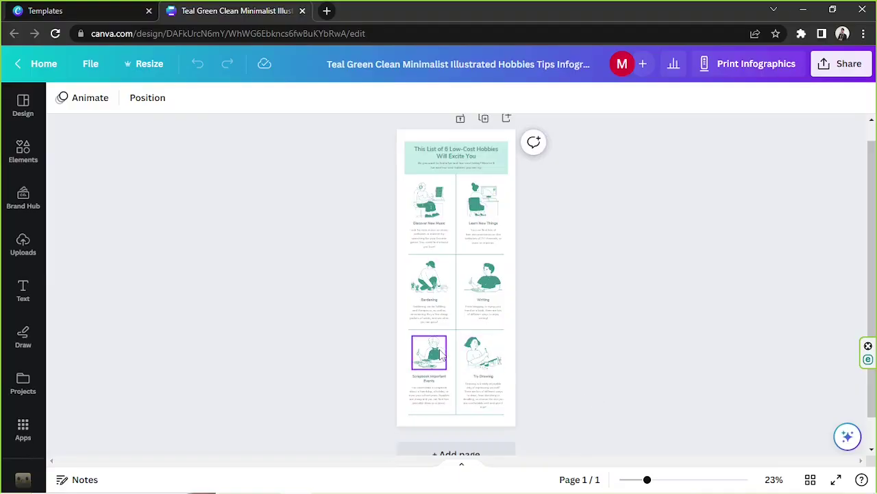
{"action": "left_click_drag", "start_coordinate": [358, 132], "coordinate": [562, 430]}
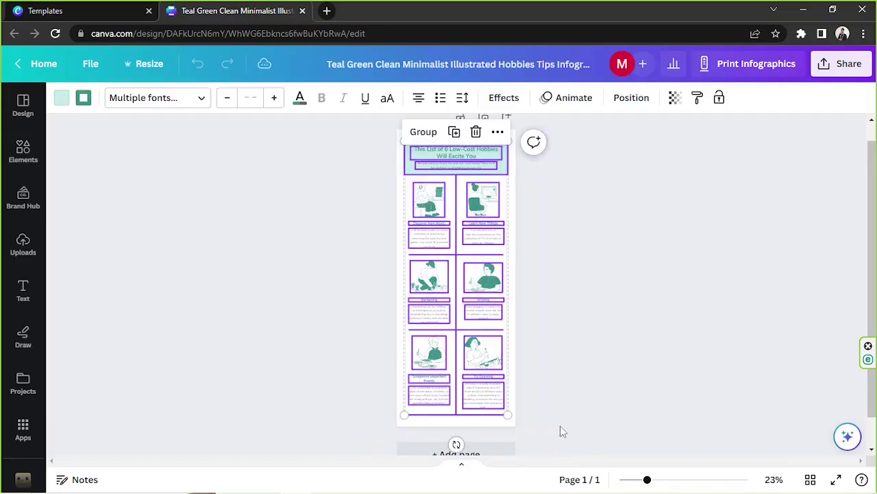
{"action": "left_click", "coordinate": [574, 380]}
{"action": "left_click_drag", "start_coordinate": [382, 133], "coordinate": [558, 433]}
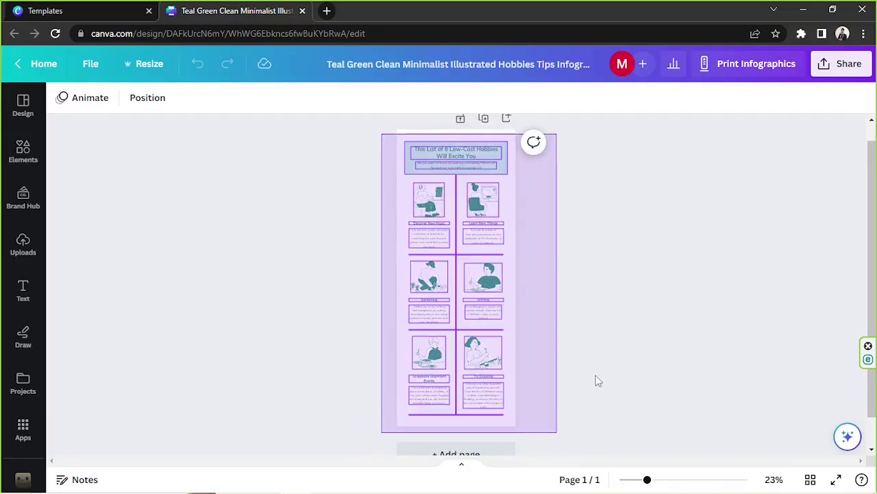
{"action": "left_click", "coordinate": [596, 374]}
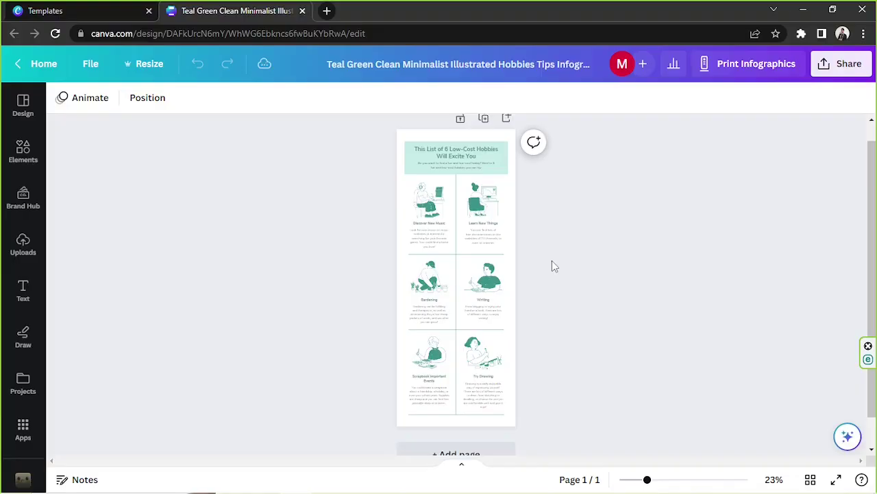
Try the light teal document color as the page background and restore the white background.
{"action": "left_click", "coordinate": [496, 139]}
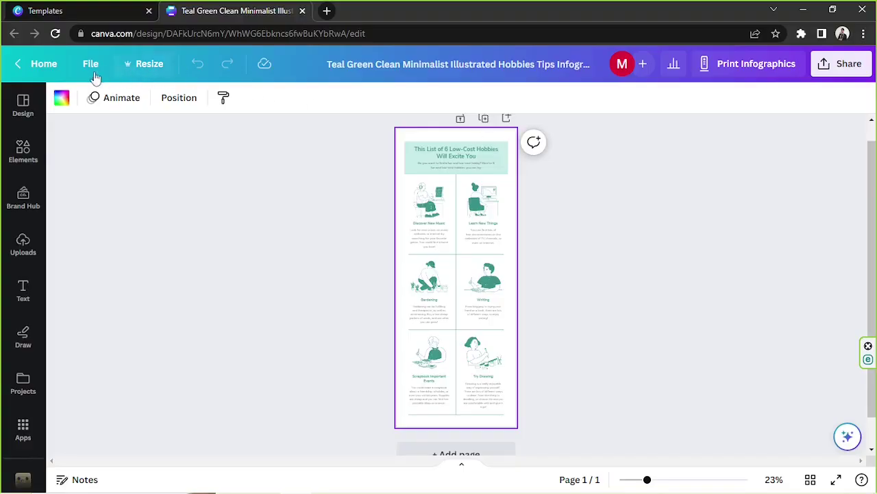
{"action": "left_click", "coordinate": [62, 103]}
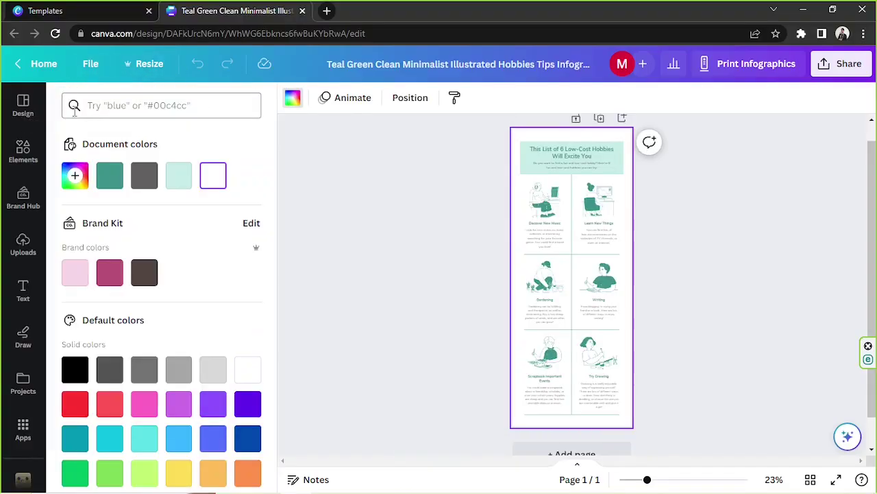
{"action": "scroll", "coordinate": [178, 175], "scroll_direction": "down", "scroll_amount": 1}
{"action": "scroll", "coordinate": [187, 172], "scroll_direction": "down", "scroll_amount": 2}
{"action": "scroll", "coordinate": [190, 167], "scroll_direction": "up", "scroll_amount": 3}
{"action": "scroll", "coordinate": [190, 166], "scroll_direction": "down", "scroll_amount": 3}
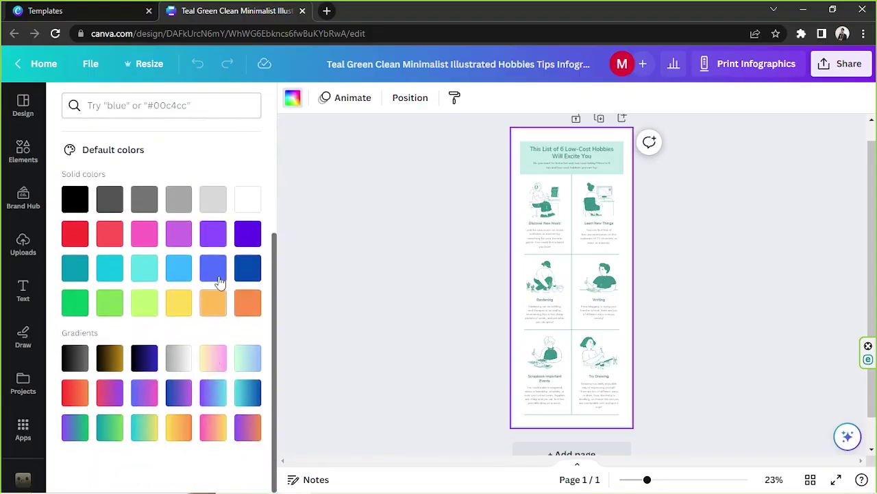
{"action": "scroll", "coordinate": [218, 275], "scroll_direction": "up", "scroll_amount": 2}
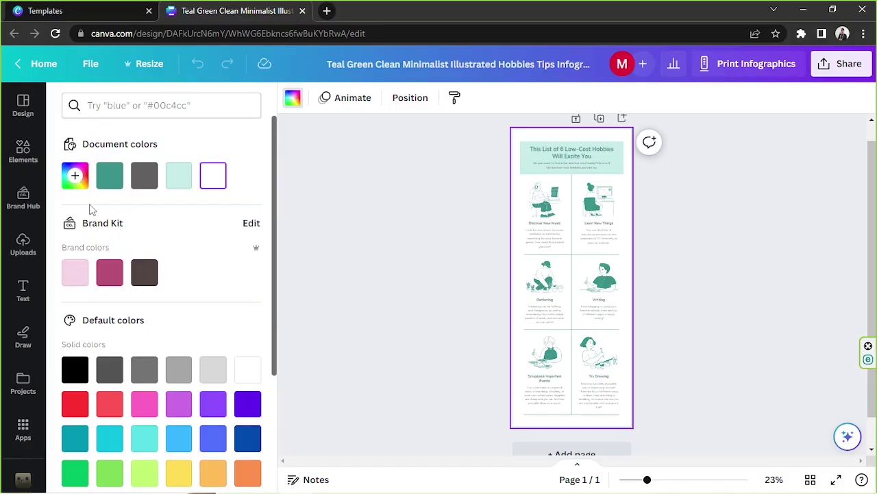
{"action": "left_click", "coordinate": [179, 175]}
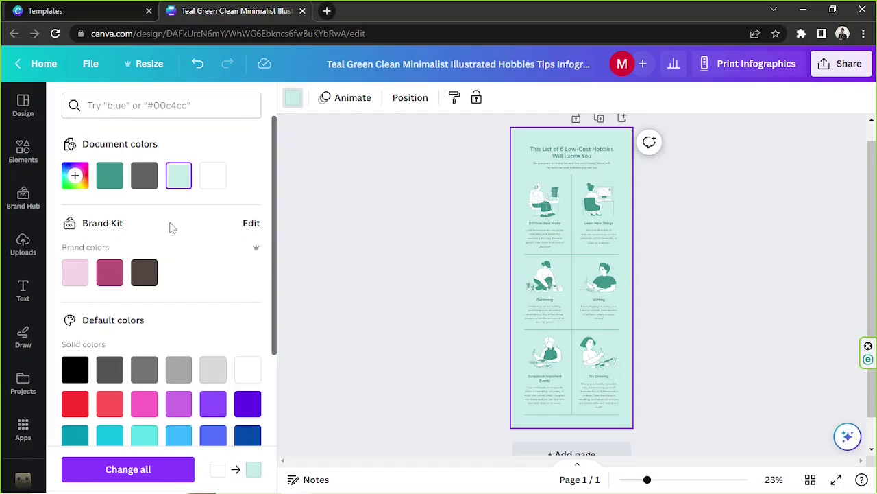
{"action": "left_click", "coordinate": [216, 189]}
{"action": "left_click", "coordinate": [419, 225]}
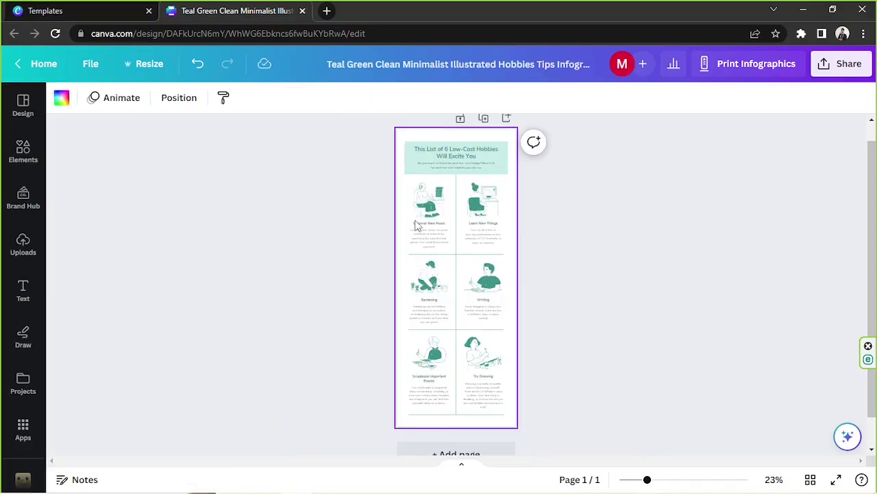
{"action": "left_click", "coordinate": [373, 226]}
{"action": "left_click_drag", "start_coordinate": [358, 156], "coordinate": [556, 419]}
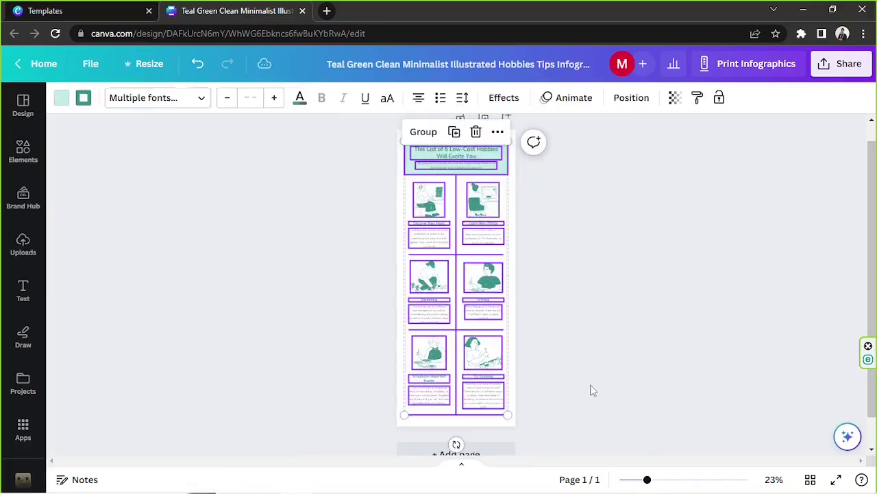
{"action": "left_click", "coordinate": [593, 390]}
{"action": "left_click_drag", "start_coordinate": [342, 130], "coordinate": [550, 282]}
{"action": "left_click", "coordinate": [595, 289]}
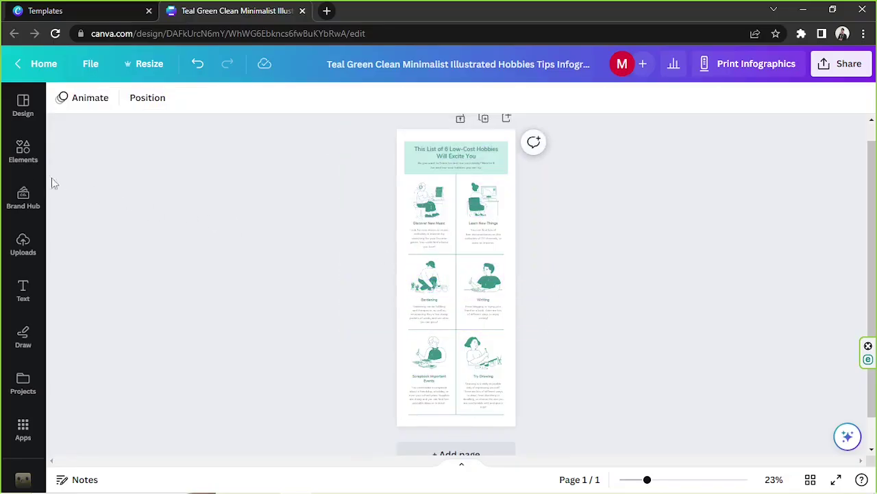
Search the elements library for "paper" and limit the results to graphics.
{"action": "left_click", "coordinate": [27, 165]}
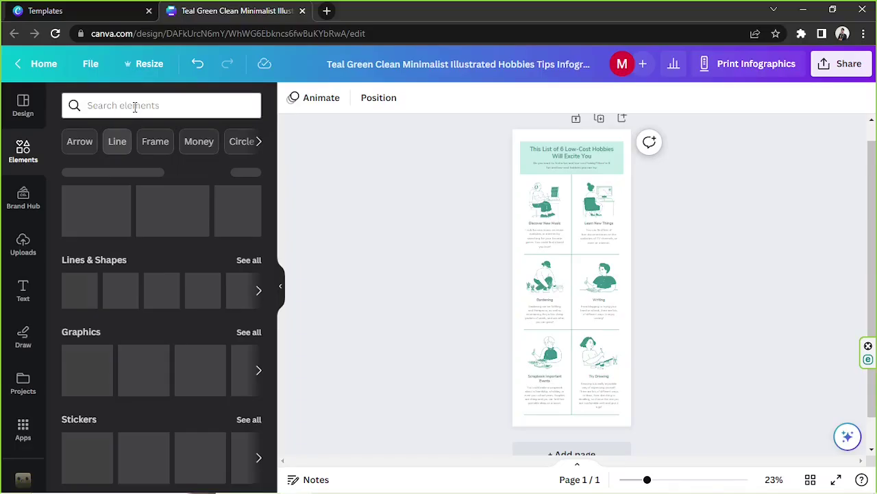
{"action": "left_click", "coordinate": [135, 106]}
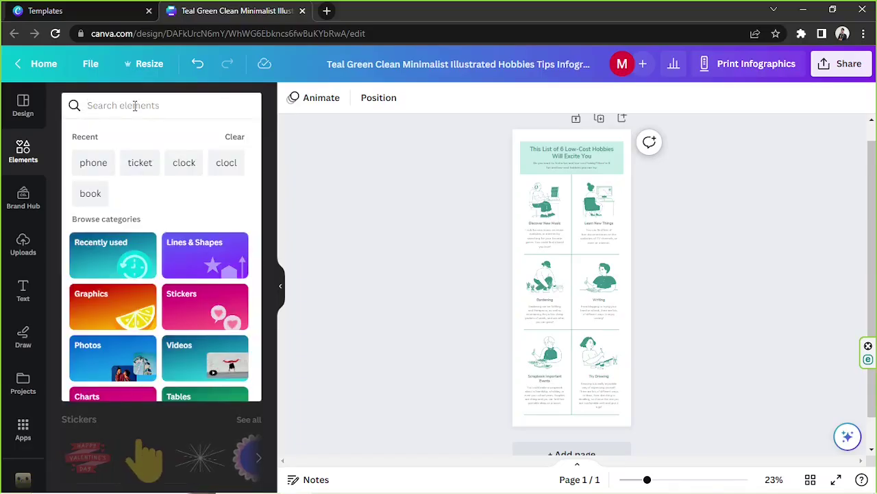
{"action": "left_click", "coordinate": [135, 105]}
{"action": "type", "text": "paper"}
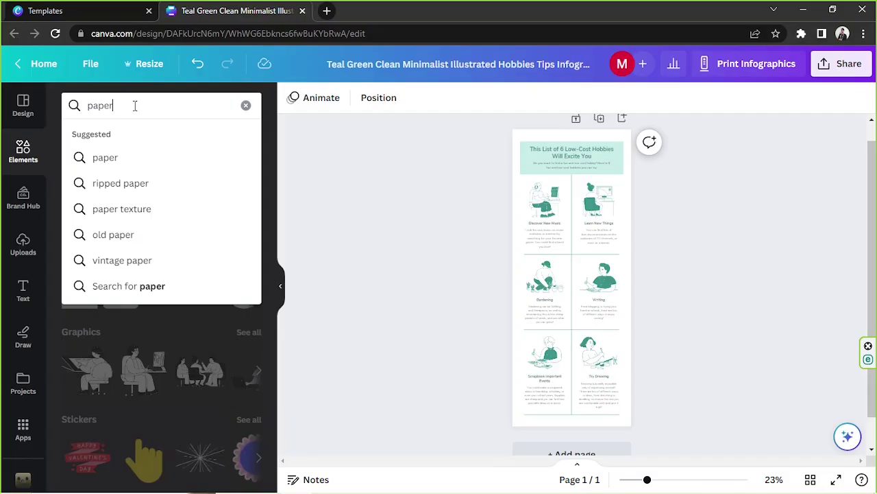
{"action": "key", "text": "Return"}
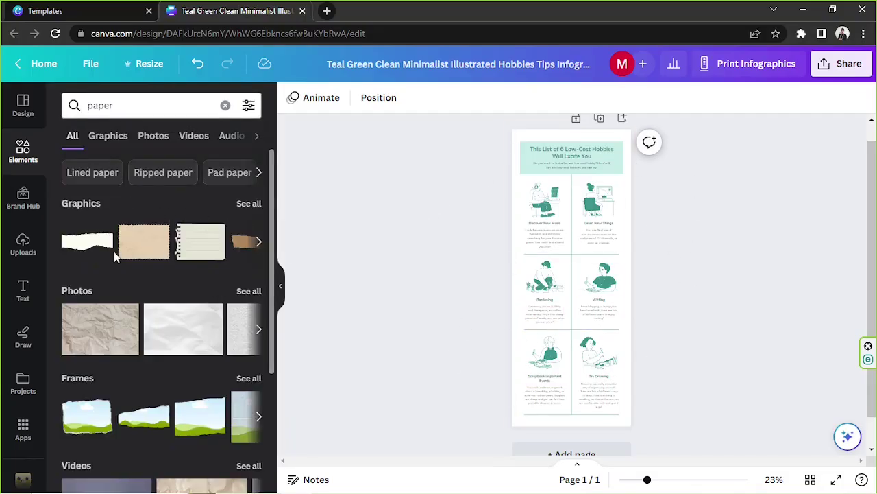
{"action": "left_click", "coordinate": [120, 140]}
Try two torn white paper graphics from the results on the page and delete each one.
{"action": "scroll", "coordinate": [192, 198], "scroll_direction": "down", "scroll_amount": 1}
{"action": "scroll", "coordinate": [192, 198], "scroll_direction": "down", "scroll_amount": 3}
{"action": "scroll", "coordinate": [192, 199], "scroll_direction": "down", "scroll_amount": 3}
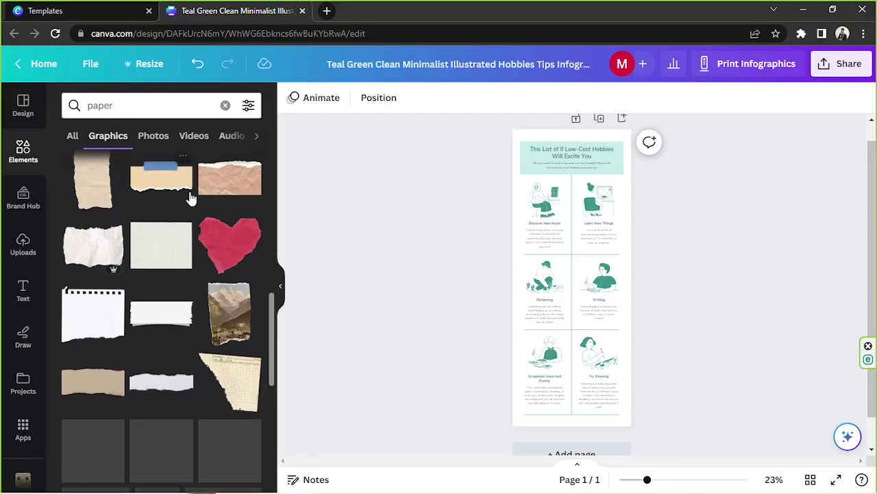
{"action": "scroll", "coordinate": [191, 198], "scroll_direction": "down", "scroll_amount": 3}
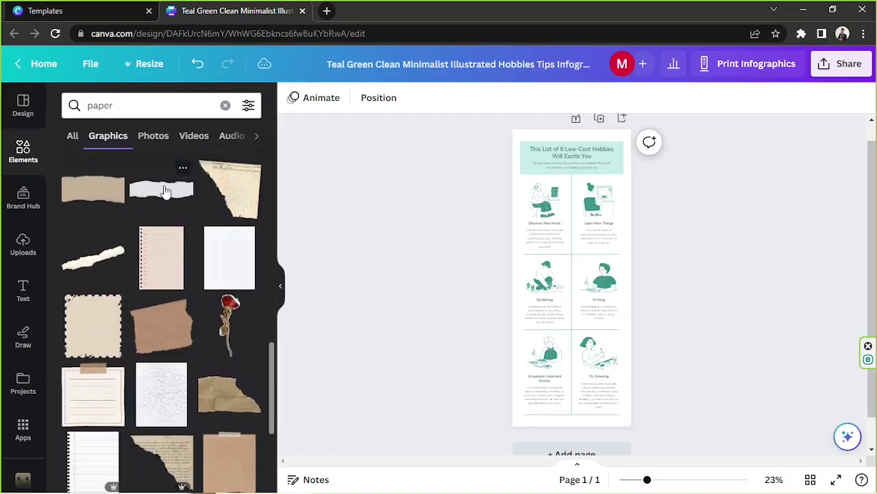
{"action": "left_click", "coordinate": [165, 191]}
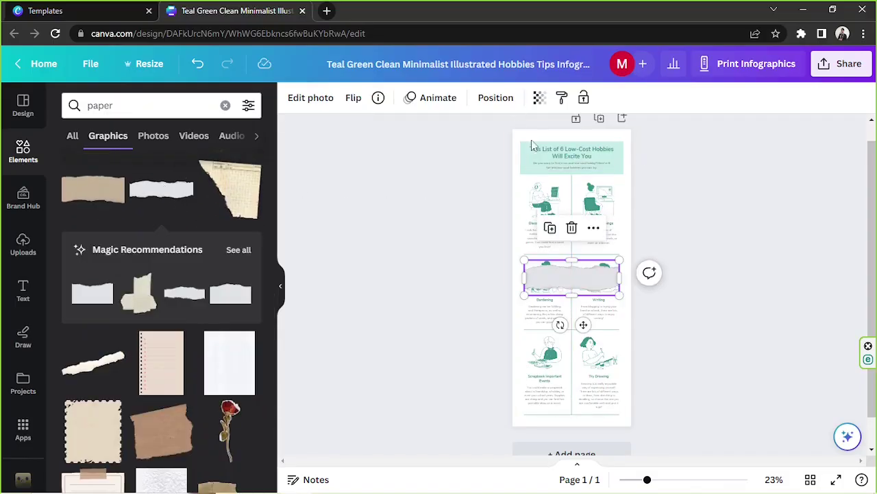
{"action": "left_click", "coordinate": [572, 228]}
{"action": "scroll", "coordinate": [137, 230], "scroll_direction": "down", "scroll_amount": 1}
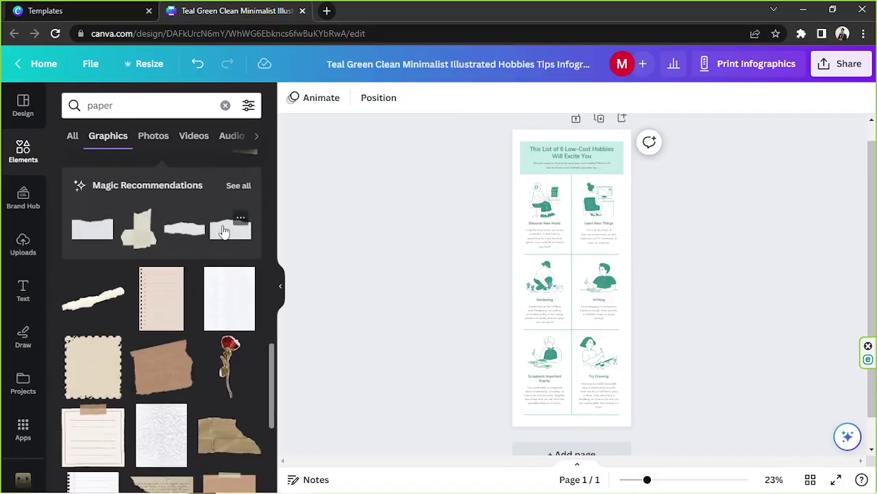
{"action": "left_click", "coordinate": [223, 228]}
{"action": "left_click", "coordinate": [572, 222]}
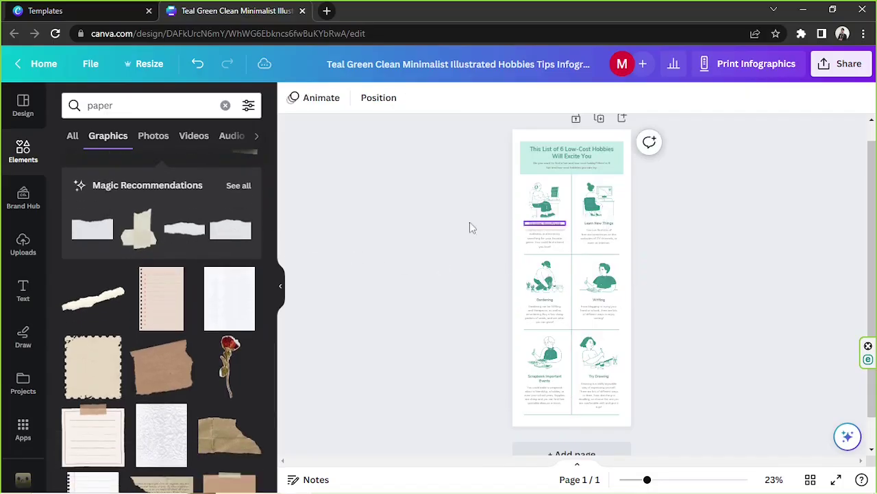
Add the plain white paper graphic with the wavy torn upper edge and enlarge it to nearly the page width.
{"action": "scroll", "coordinate": [254, 219], "scroll_direction": "down", "scroll_amount": 4}
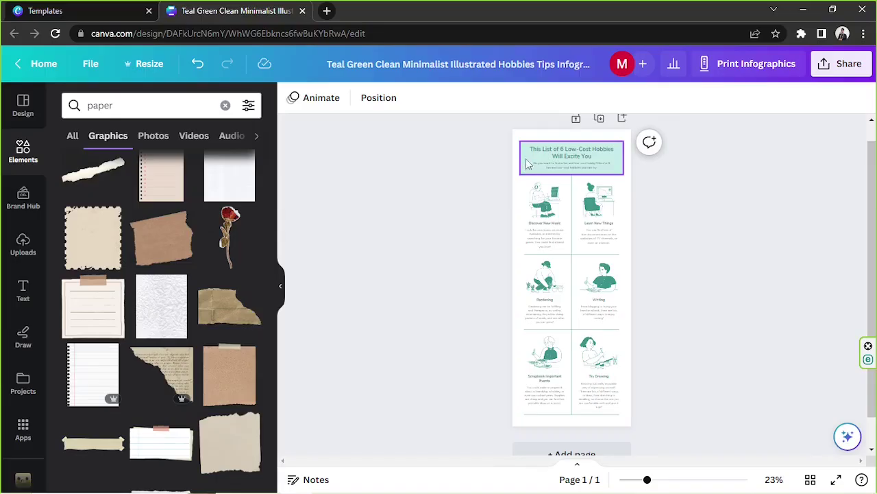
{"action": "scroll", "coordinate": [230, 240], "scroll_direction": "down", "scroll_amount": 3}
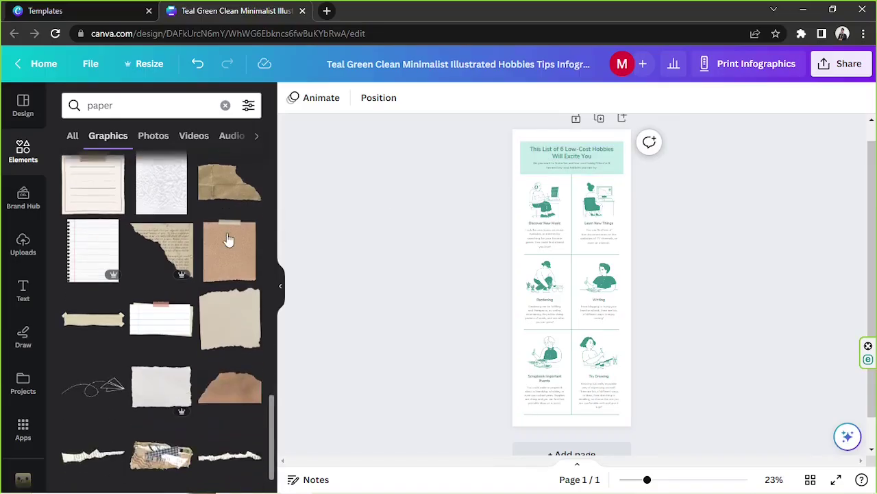
{"action": "scroll", "coordinate": [191, 247], "scroll_direction": "down", "scroll_amount": 1}
{"action": "scroll", "coordinate": [191, 244], "scroll_direction": "down", "scroll_amount": 4}
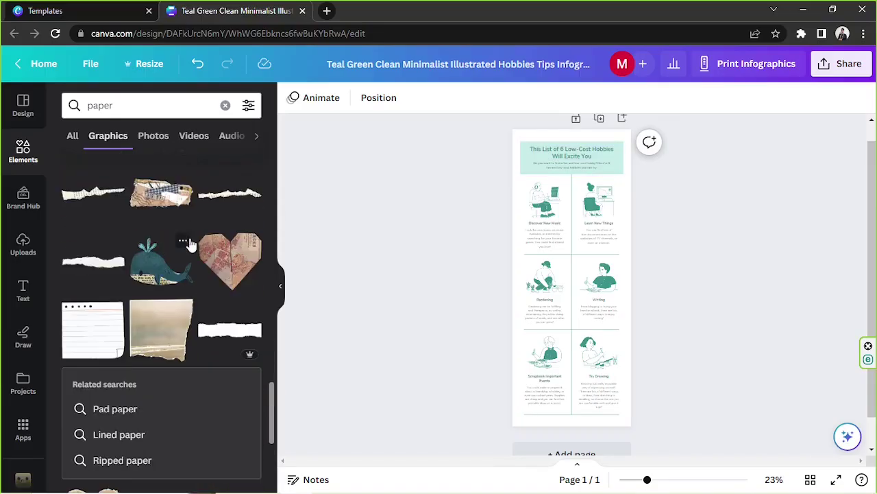
{"action": "scroll", "coordinate": [191, 245], "scroll_direction": "down", "scroll_amount": 5}
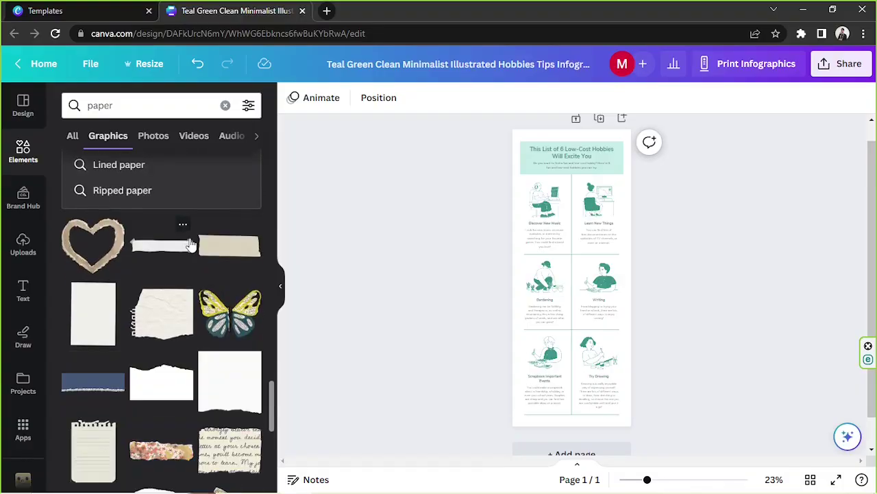
{"action": "left_click", "coordinate": [157, 401]}
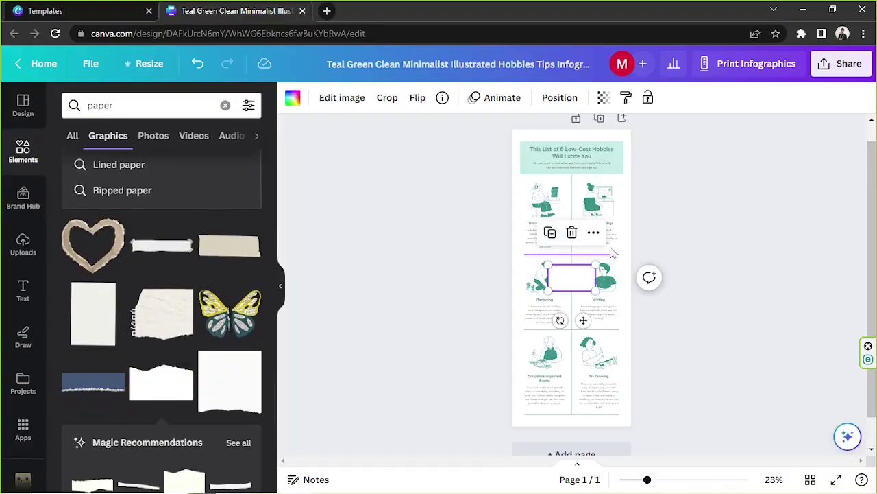
{"action": "left_click_drag", "start_coordinate": [563, 288], "coordinate": [602, 295]}
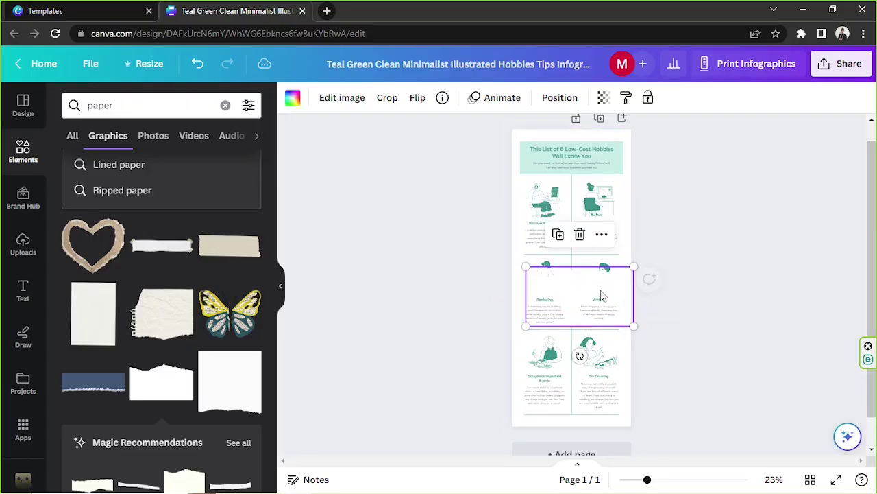
Recolor the torn paper with the light teal document color and place it across the page's bottom edge.
{"action": "left_click", "coordinate": [293, 99]}
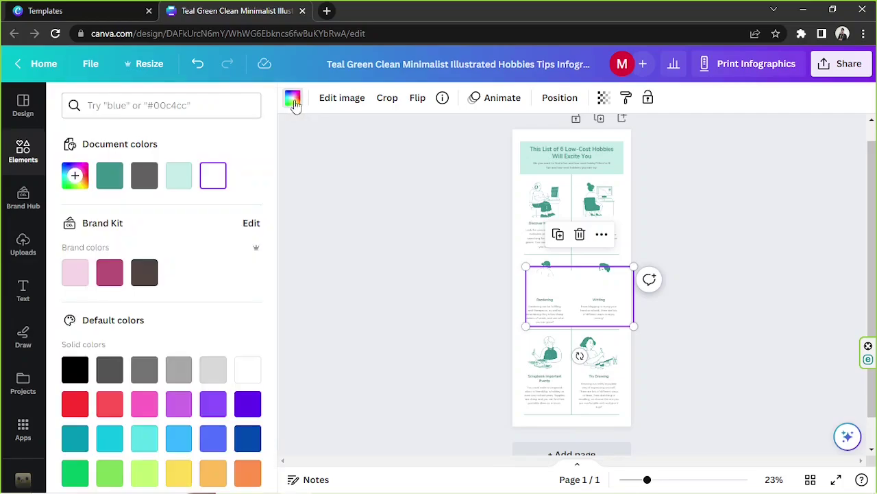
{"action": "left_click", "coordinate": [179, 175]}
{"action": "left_click_drag", "start_coordinate": [617, 285], "coordinate": [644, 421]}
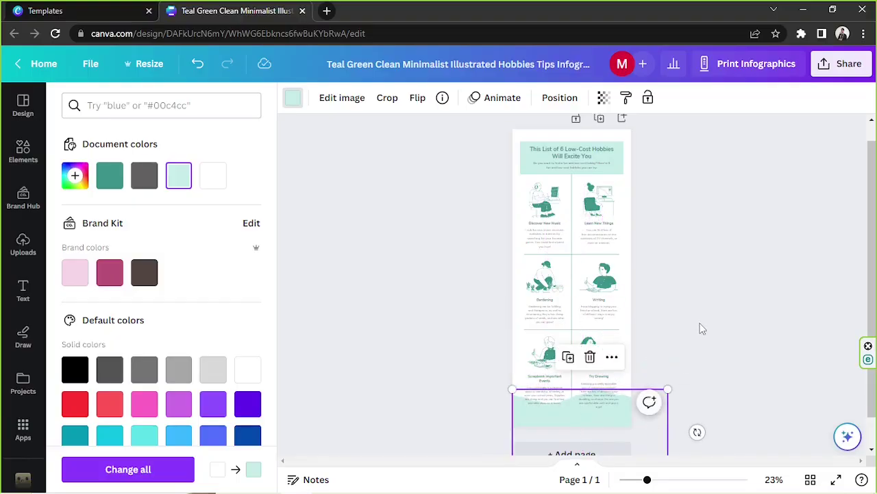
Duplicate the teal torn paper, rotate the copy 180°, and place it across the top of the page.
{"action": "left_click", "coordinate": [568, 358]}
{"action": "left_click_drag", "start_coordinate": [610, 433], "coordinate": [596, 238]}
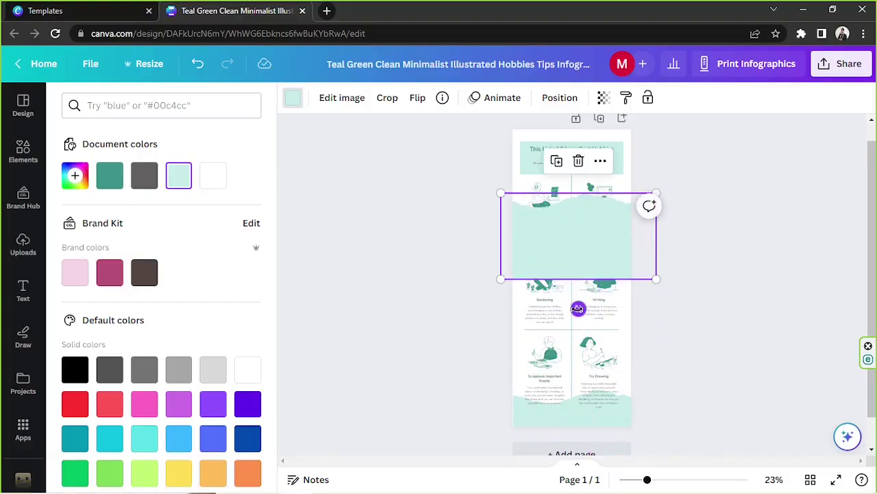
{"action": "left_click_drag", "start_coordinate": [578, 310], "coordinate": [687, 274]}
{"action": "left_click_drag", "start_coordinate": [657, 181], "coordinate": [594, 138]}
{"action": "left_click", "coordinate": [694, 288]}
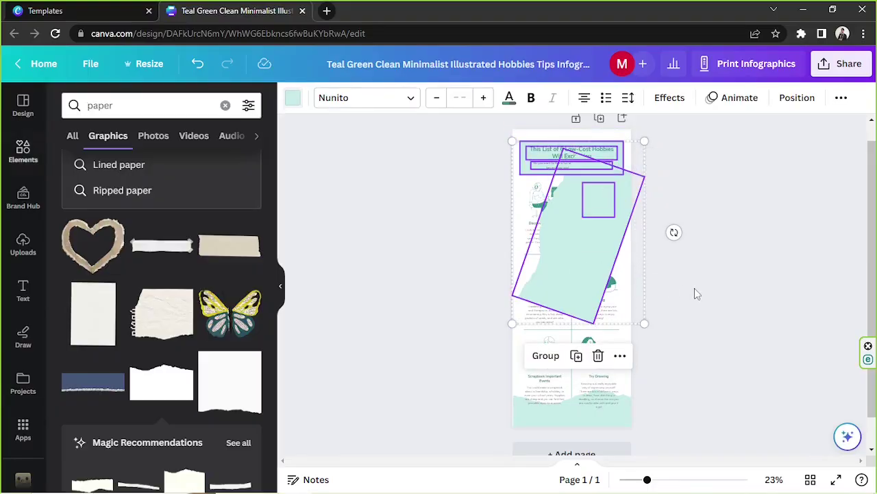
{"action": "left_click", "coordinate": [715, 308]}
{"action": "left_click", "coordinate": [582, 288]}
{"action": "left_click_drag", "start_coordinate": [645, 262], "coordinate": [586, 147]}
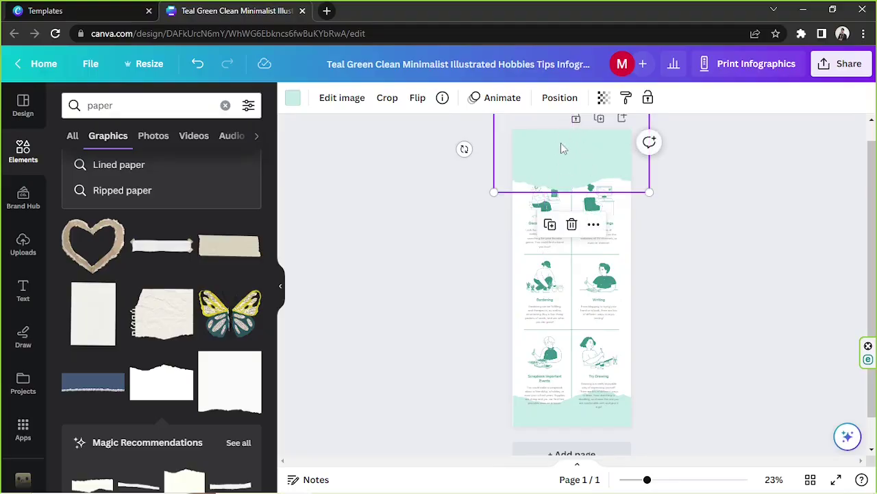
Send the torn paper at the top of the page to the back, behind the title and illustrations.
{"action": "left_click", "coordinate": [556, 96]}
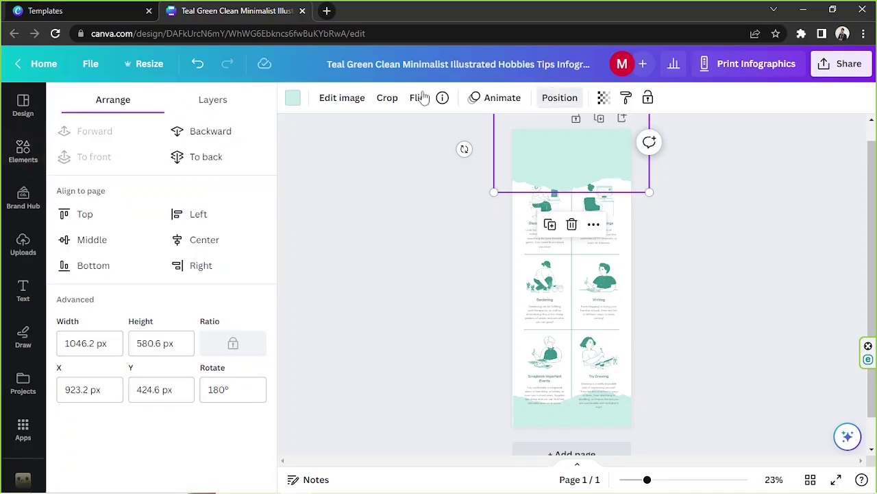
{"action": "left_click", "coordinate": [219, 158]}
{"action": "left_click", "coordinate": [736, 246]}
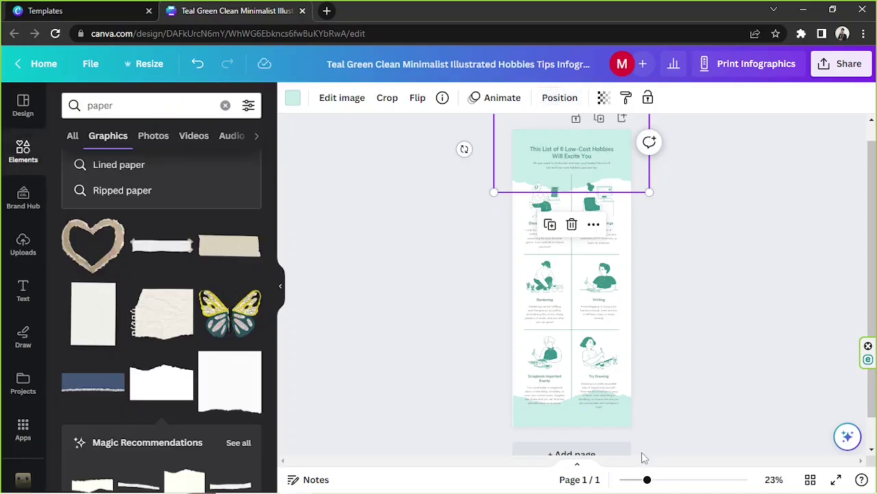
Enlarge the infographic's title to font size 35.3 and center it higher in the teal header.
{"action": "left_click_drag", "start_coordinate": [647, 482], "coordinate": [675, 482]}
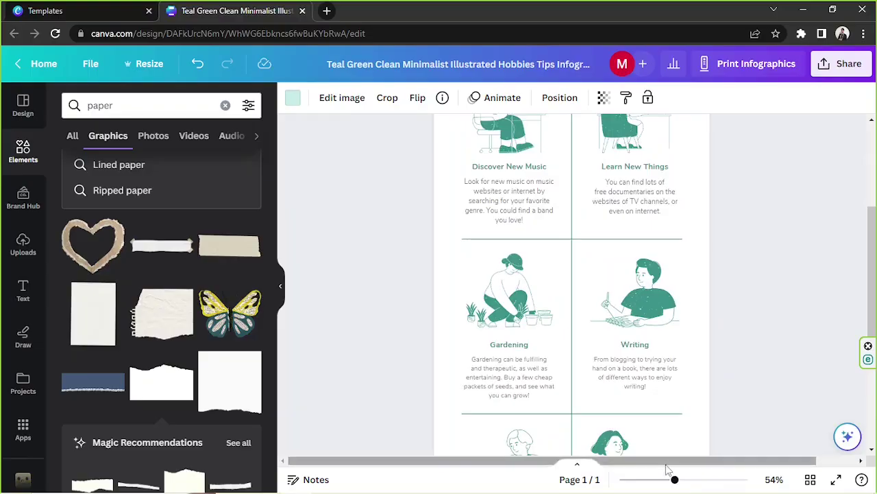
{"action": "scroll", "coordinate": [564, 343], "scroll_direction": "up", "scroll_amount": 5}
{"action": "left_click_drag", "start_coordinate": [672, 265], "coordinate": [672, 239]}
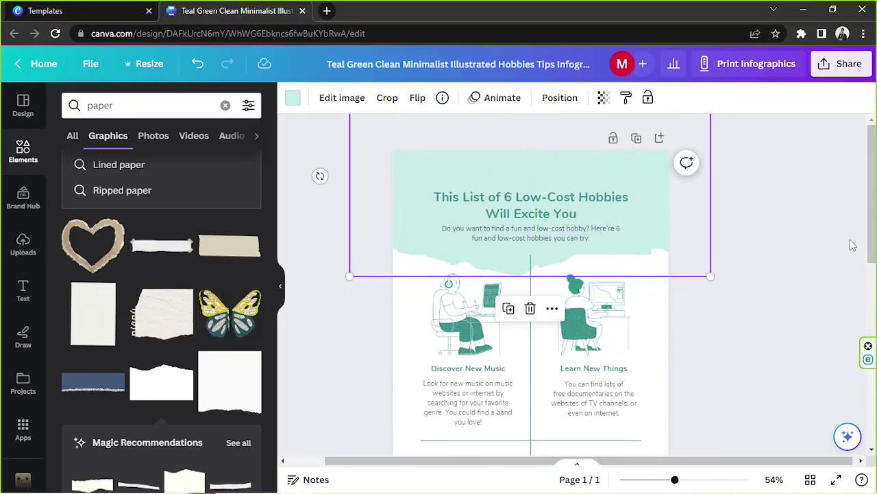
{"action": "left_click", "coordinate": [797, 246]}
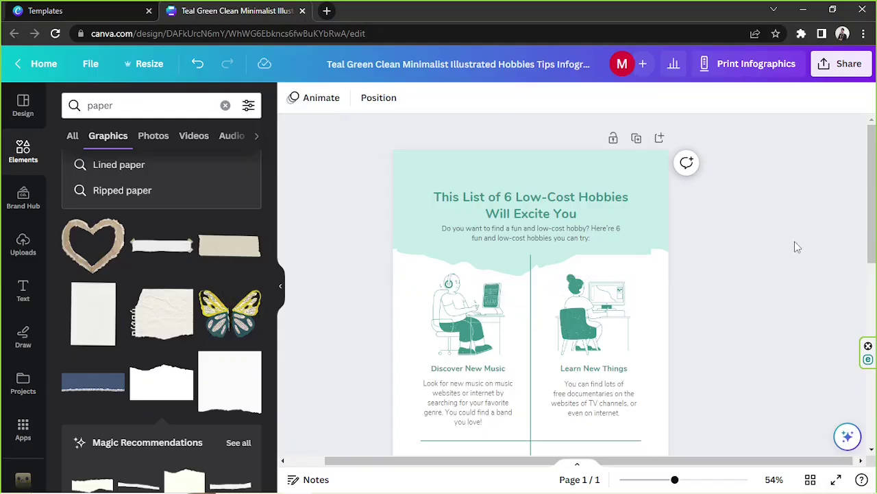
{"action": "left_click", "coordinate": [632, 198]}
{"action": "left_click_drag", "start_coordinate": [634, 189], "coordinate": [692, 166]}
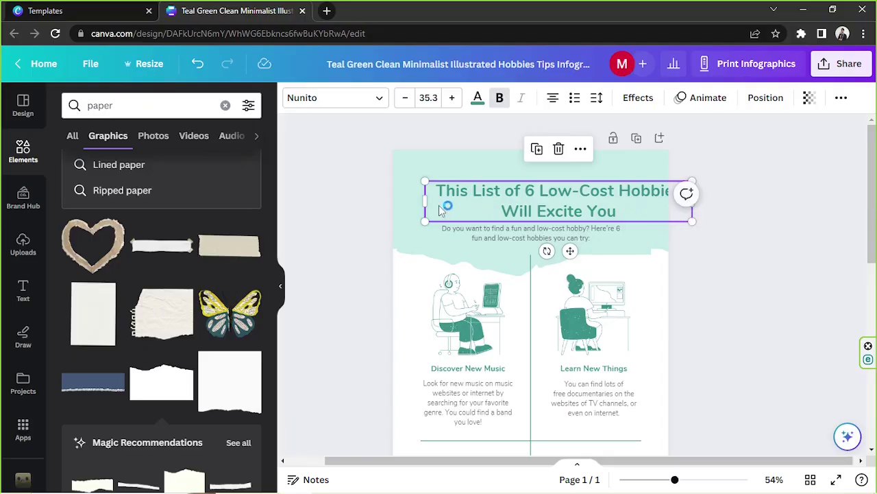
{"action": "left_click_drag", "start_coordinate": [422, 200], "coordinate": [454, 200]}
{"action": "left_click_drag", "start_coordinate": [567, 221], "coordinate": [528, 204]}
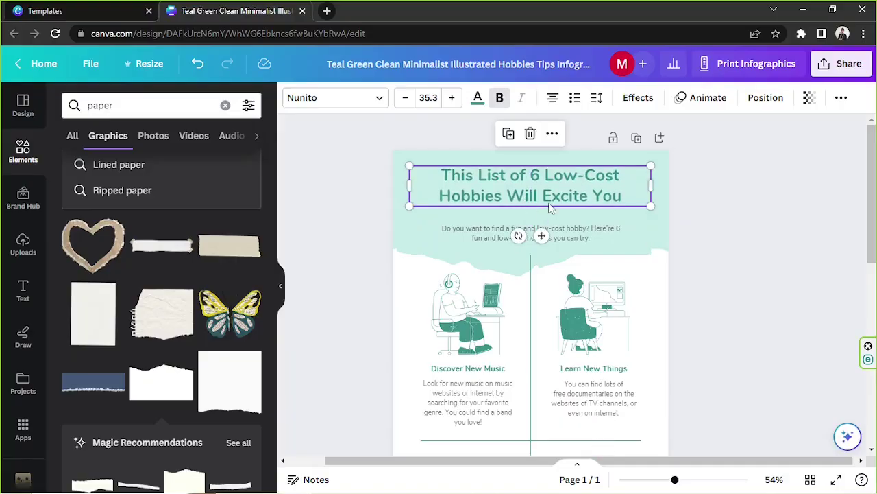
Enlarge the title further to font size 37.9 and re-center it above the intro text.
{"action": "left_click", "coordinate": [586, 237]}
{"action": "left_click", "coordinate": [607, 197]}
{"action": "left_click_drag", "start_coordinate": [649, 207], "coordinate": [670, 210]}
{"action": "left_click_drag", "start_coordinate": [587, 193], "coordinate": [581, 195]}
{"action": "left_click", "coordinate": [699, 210]}
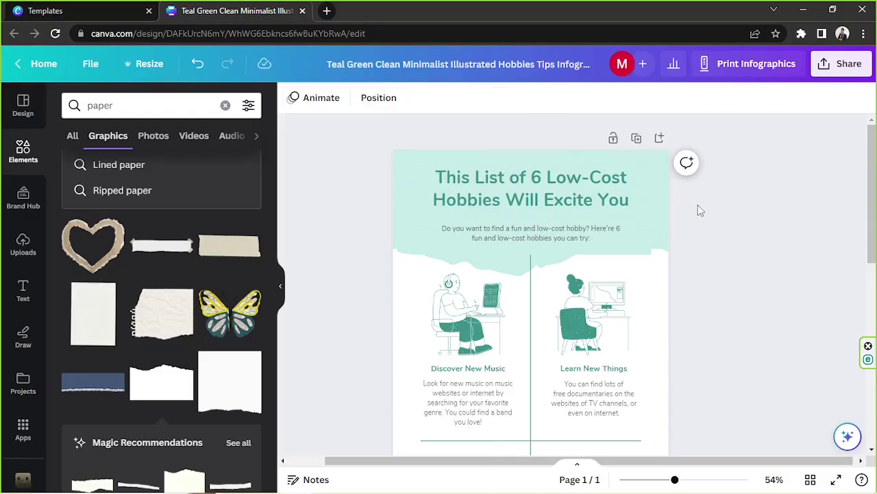
{"action": "left_click", "coordinate": [508, 208]}
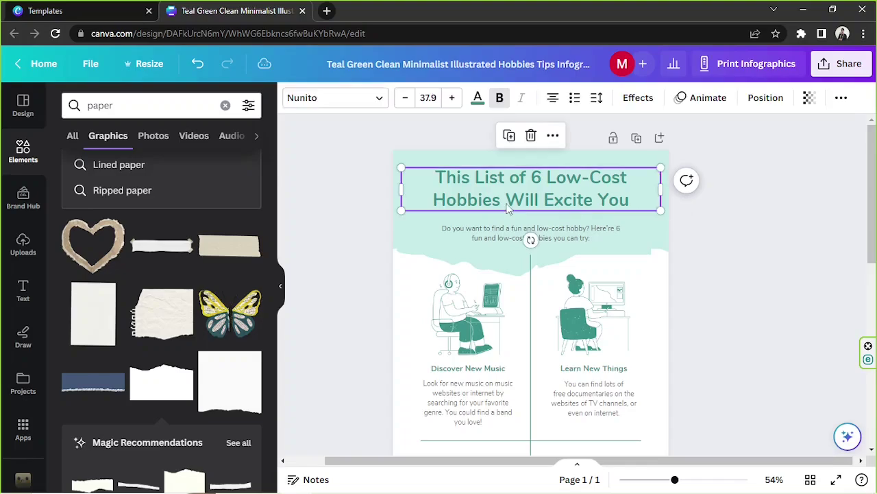
{"action": "left_click", "coordinate": [505, 199]}
{"action": "left_click", "coordinate": [506, 199]}
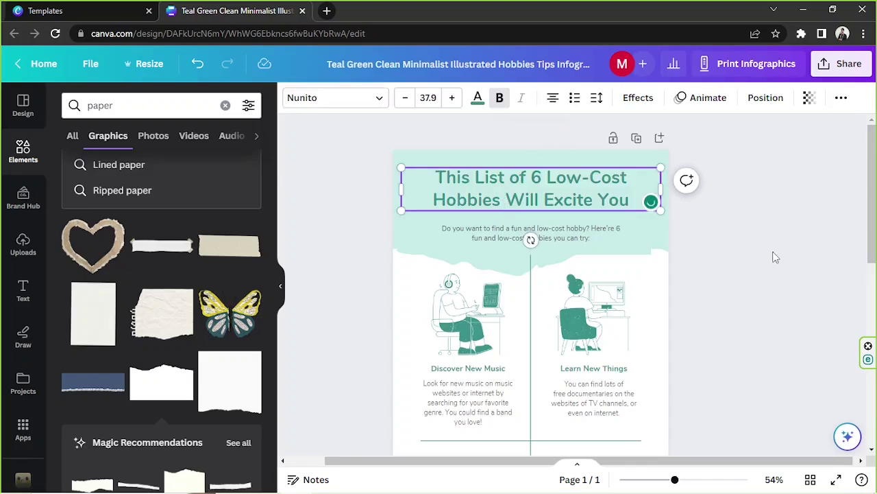
{"action": "left_click", "coordinate": [768, 279]}
Duplicate the title as a separate text box reading "Hobbies" and narrow it beside the intro text.
{"action": "mouse_move", "coordinate": [675, 483]}
{"action": "left_mouse_down"}
{"action": "mouse_move", "coordinate": [656, 480]}
{"action": "mouse_move", "coordinate": [665, 480]}
{"action": "left_mouse_up"}
{"action": "left_click", "coordinate": [568, 192]}
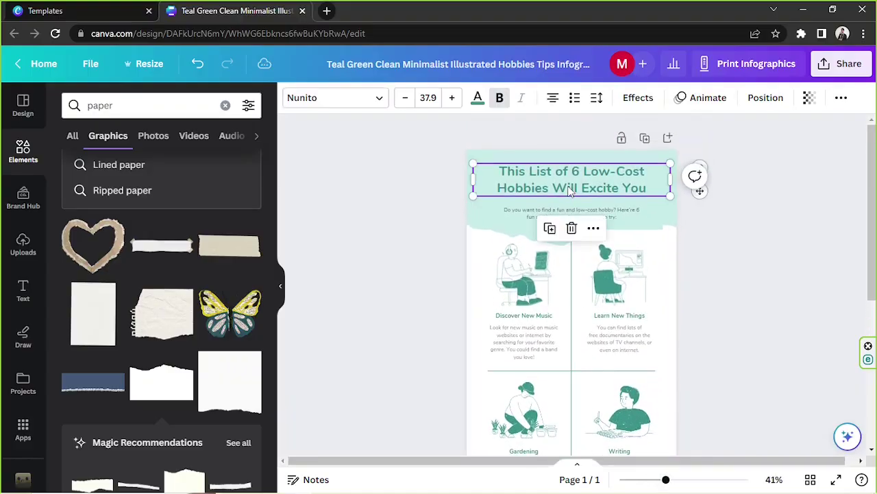
{"action": "left_click_drag", "start_coordinate": [568, 192], "coordinate": [577, 226]}
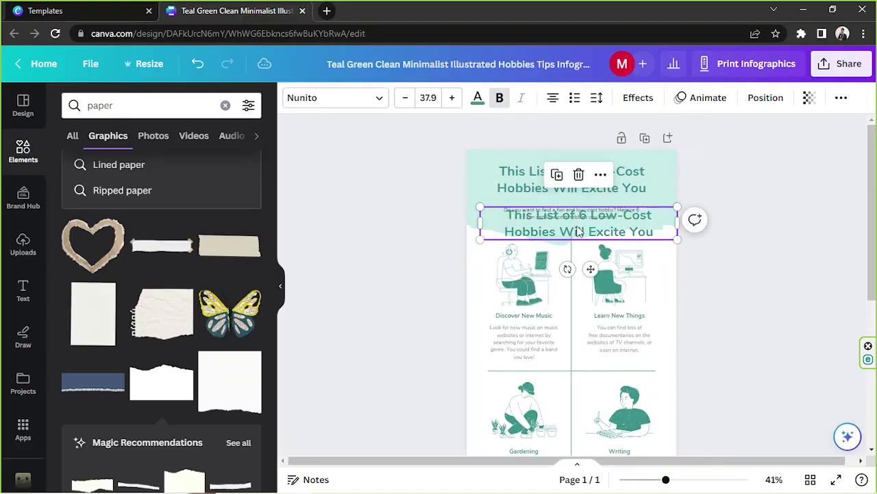
{"action": "left_click", "coordinate": [578, 226]}
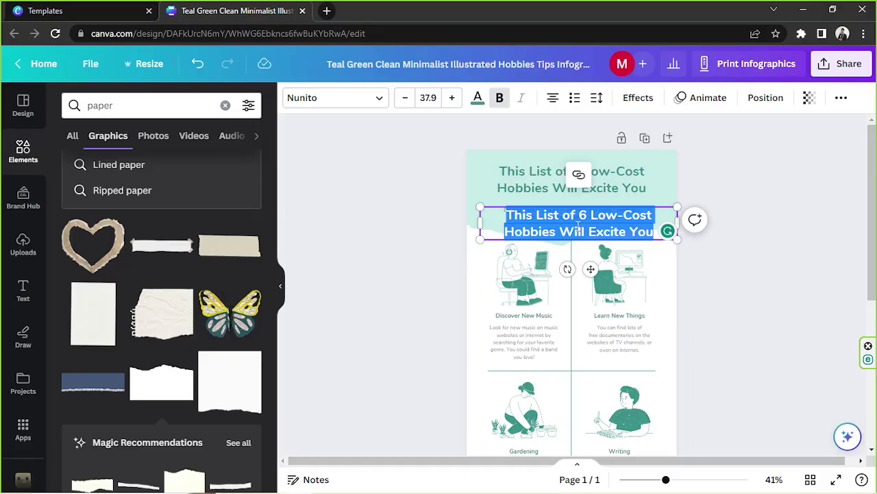
{"action": "type", "text": "Hobbies"}
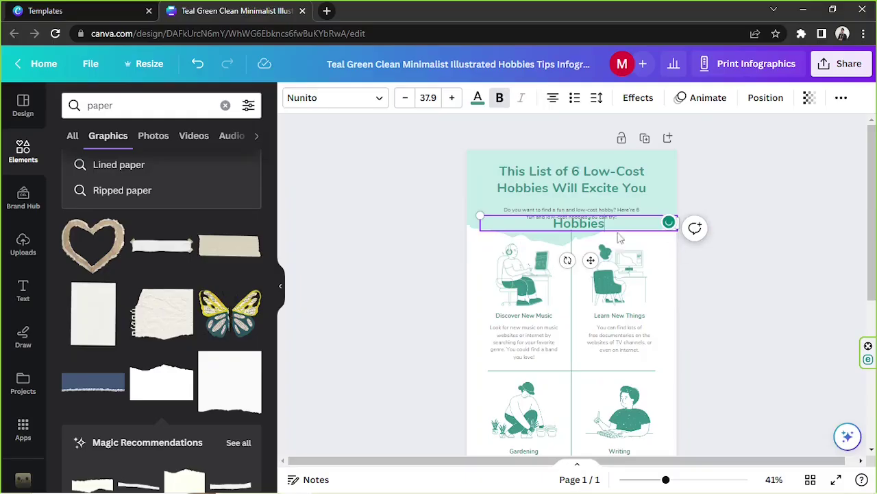
{"action": "mouse_move", "coordinate": [476, 224]}
{"action": "left_mouse_down"}
{"action": "mouse_move", "coordinate": [605, 225]}
{"action": "mouse_move", "coordinate": [479, 203]}
{"action": "mouse_move", "coordinate": [478, 216]}
{"action": "left_mouse_up"}
Search the fonts for calligraphy and cursive styles, and set the separate Hobbies text in Holiday at the header's left edge.
{"action": "left_click", "coordinate": [348, 107]}
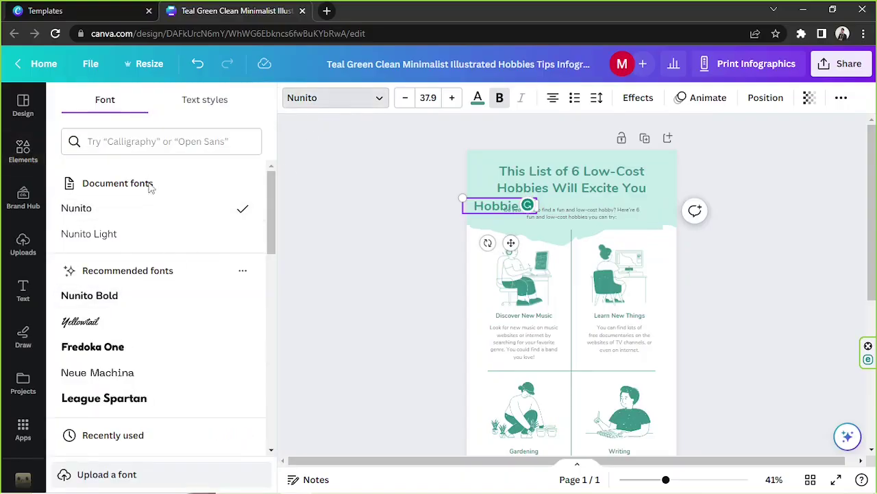
{"action": "scroll", "coordinate": [151, 192], "scroll_direction": "down", "scroll_amount": 4}
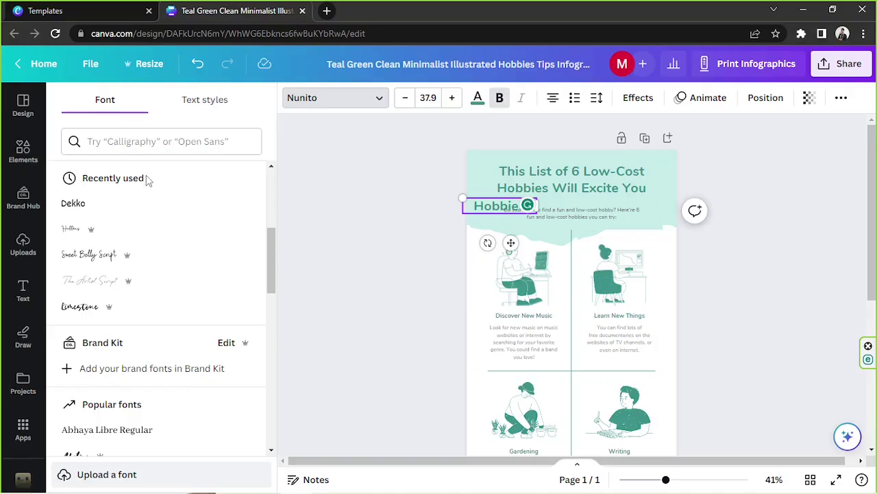
{"action": "left_click", "coordinate": [134, 142]}
{"action": "type", "text": "callig"}
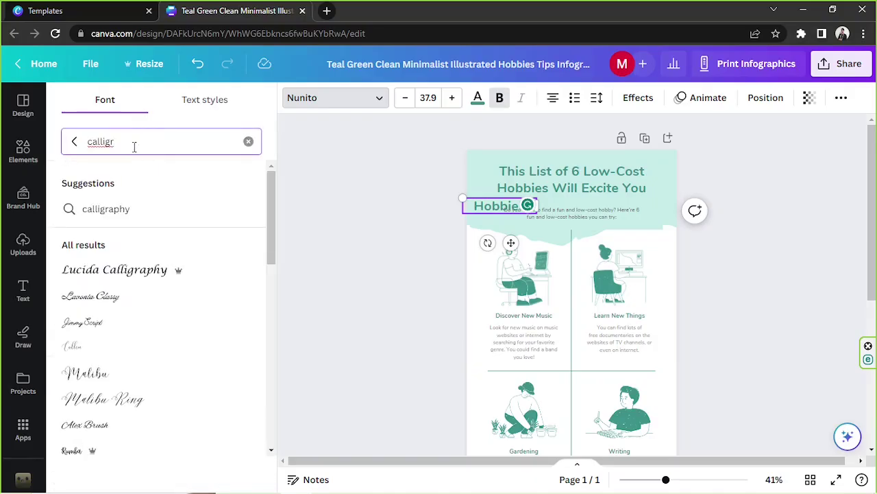
{"action": "left_click", "coordinate": [131, 217]}
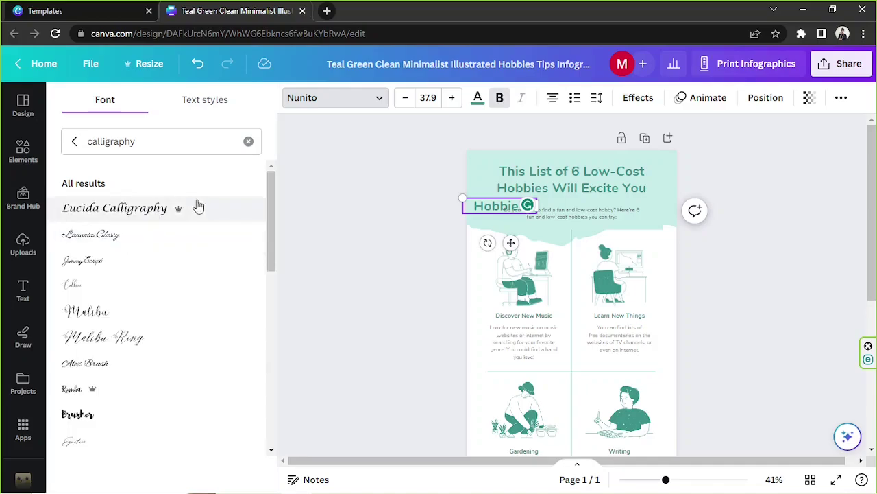
{"action": "left_click", "coordinate": [171, 268]}
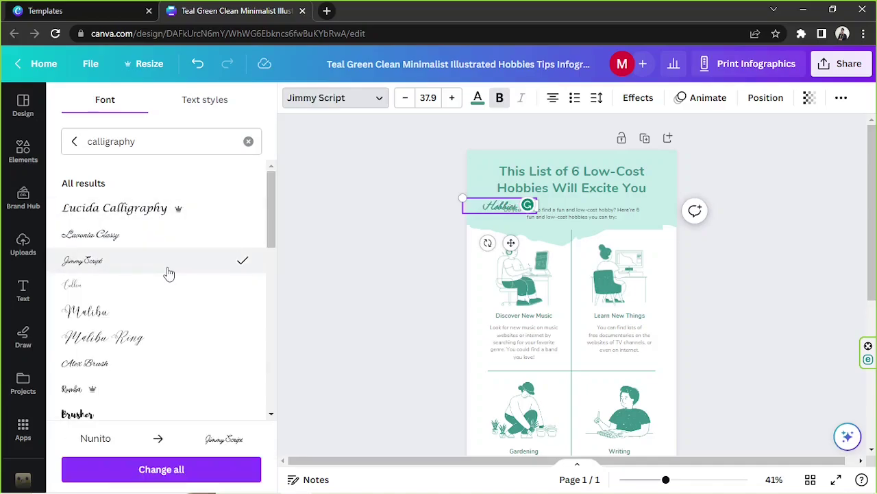
{"action": "left_click", "coordinate": [139, 313]}
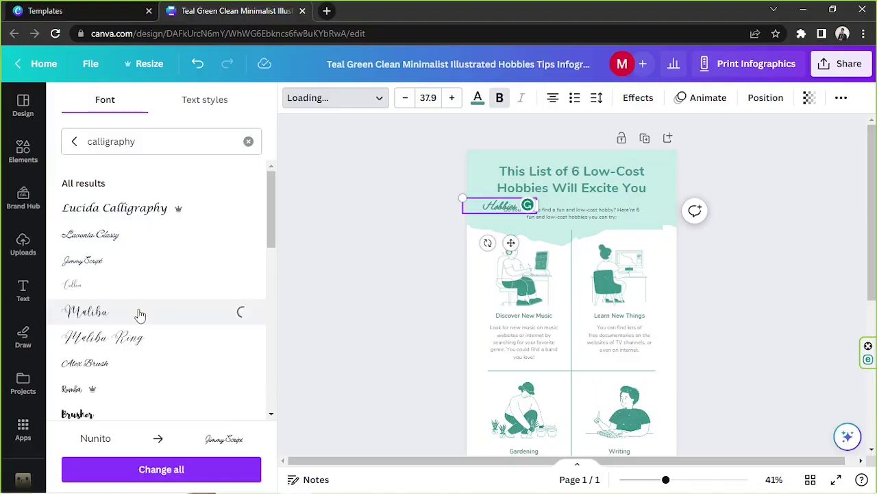
{"action": "left_click", "coordinate": [139, 334]}
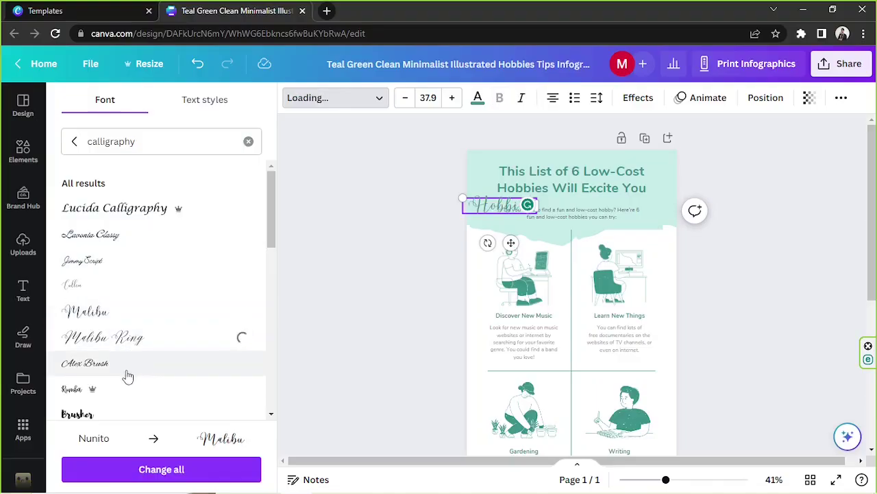
{"action": "scroll", "coordinate": [144, 288], "scroll_direction": "down", "scroll_amount": 5}
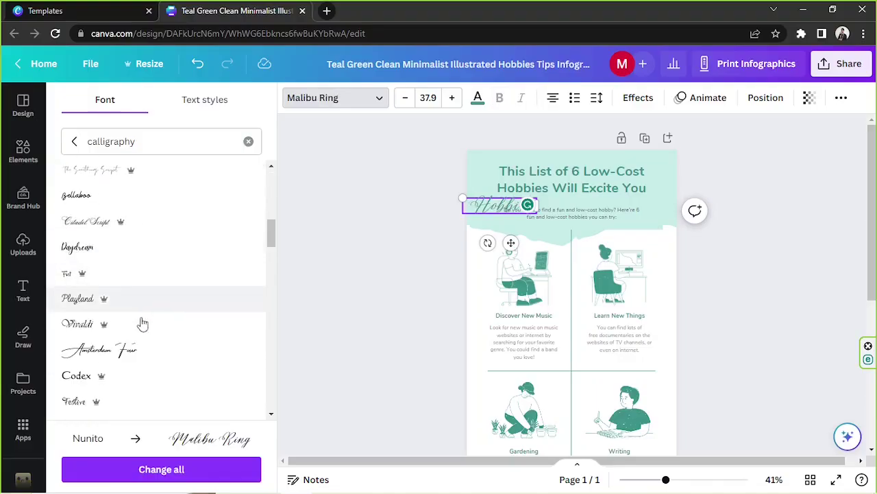
{"action": "left_click", "coordinate": [137, 354]}
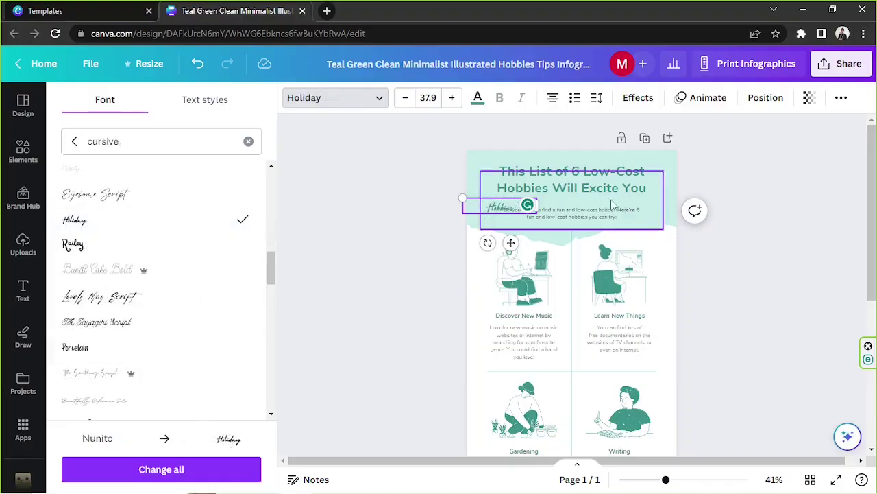
{"action": "left_click_drag", "start_coordinate": [492, 195], "coordinate": [471, 199]}
Remove the word "Hobbies" from the main title, keeping "Will Excite You" on its second line.
{"action": "left_click", "coordinate": [546, 191]}
{"action": "left_click", "coordinate": [546, 191]}
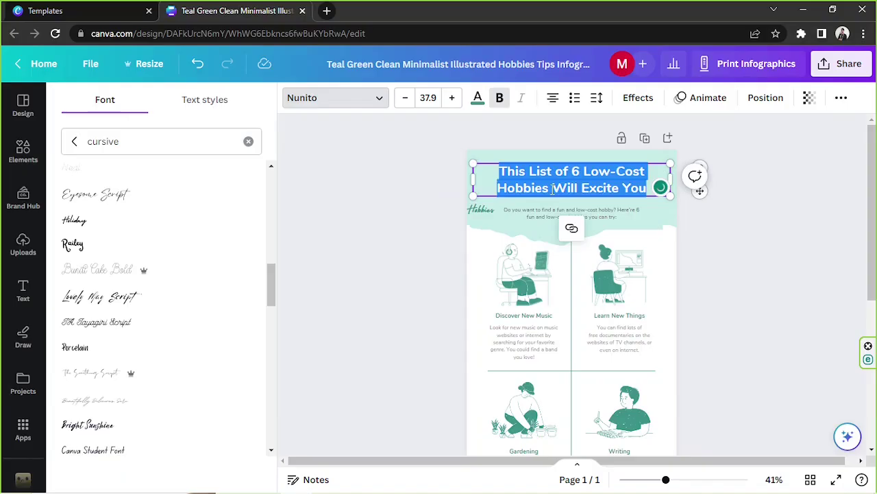
{"action": "left_click", "coordinate": [553, 187]}
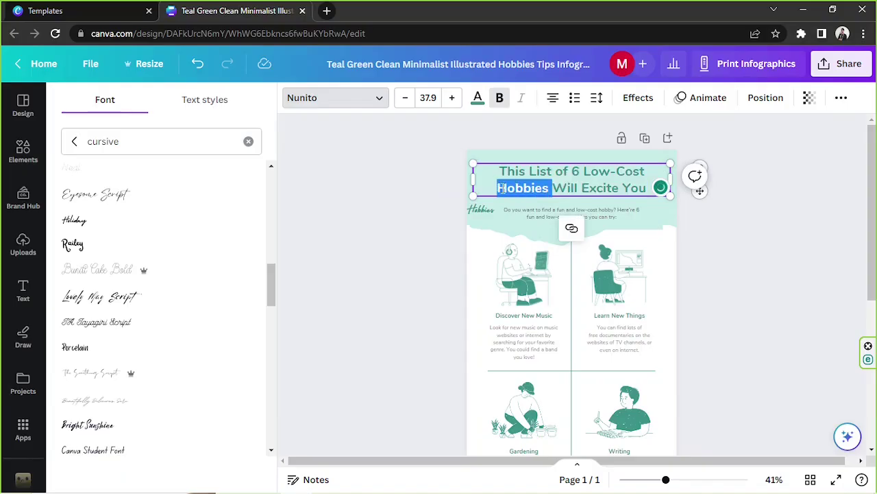
{"action": "key", "text": "BackSpace"}
{"action": "key", "text": "Return"}
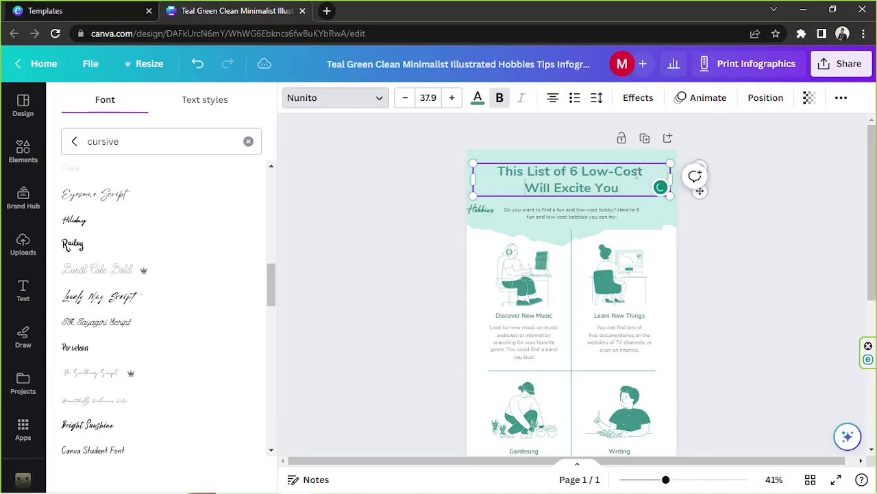
Enlarge the script Hobbies text to font size 73.6 and place it before "Will Excite You" in the title.
{"action": "left_click_drag", "start_coordinate": [494, 211], "coordinate": [514, 194]}
{"action": "left_click_drag", "start_coordinate": [467, 180], "coordinate": [388, 150]}
{"action": "left_click_drag", "start_coordinate": [470, 183], "coordinate": [524, 200]}
Duplicate the title below the header and shorten the copy to "Will Excite You".
{"action": "triple_click", "coordinate": [603, 187]}
{"action": "left_click_drag", "start_coordinate": [636, 185], "coordinate": [542, 186]}
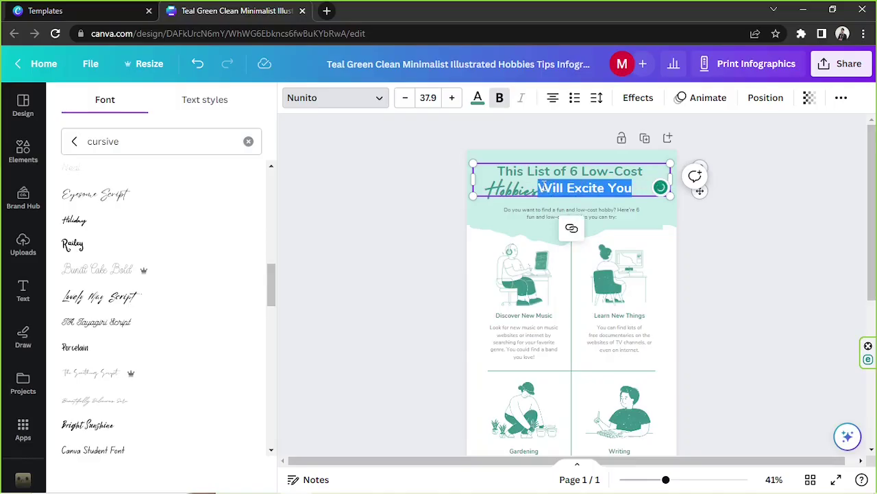
{"action": "left_click", "coordinate": [615, 172]}
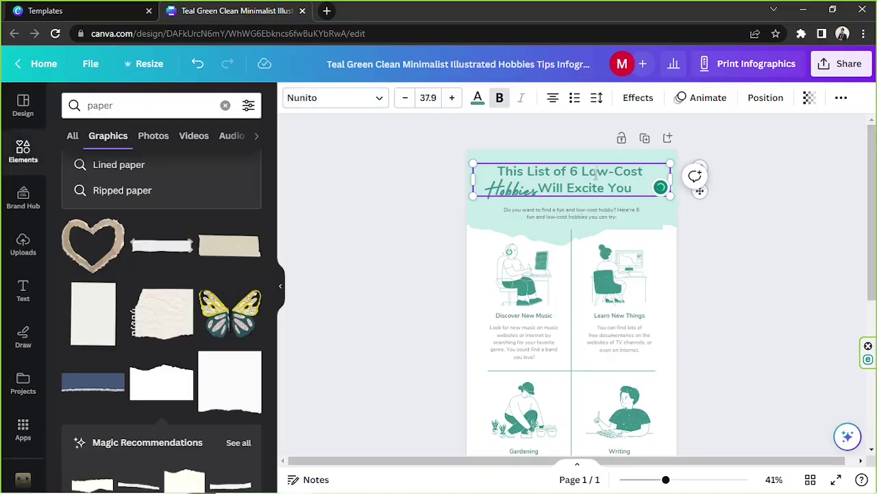
{"action": "left_click", "coordinate": [787, 208]}
{"action": "left_click", "coordinate": [579, 186]}
{"action": "key", "text": "ctrl+d"}
{"action": "left_click_drag", "start_coordinate": [586, 181], "coordinate": [510, 229]}
{"action": "double_click", "coordinate": [589, 232]}
{"action": "left_click", "coordinate": [552, 243]}
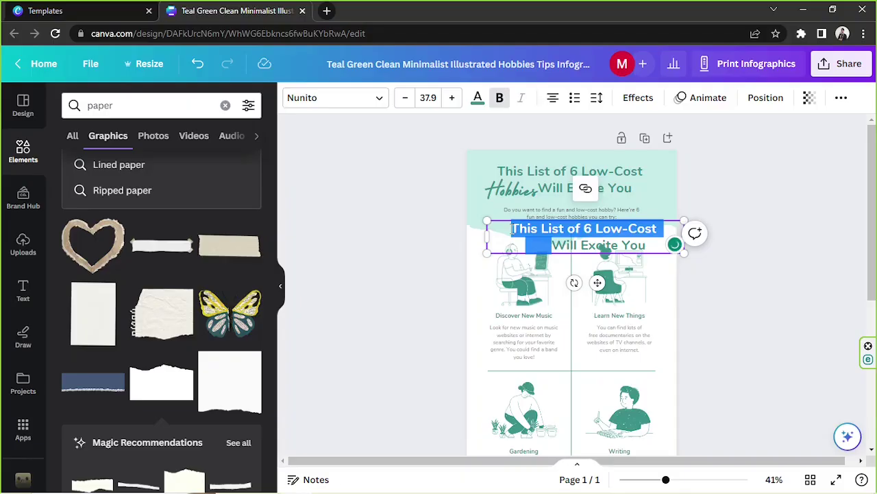
{"action": "key", "text": "BackSpace"}
Delete "Will Excite You" from the original title, keeping only "This List of 6 Low-Cost".
{"action": "left_click", "coordinate": [619, 171]}
{"action": "left_click", "coordinate": [635, 181]}
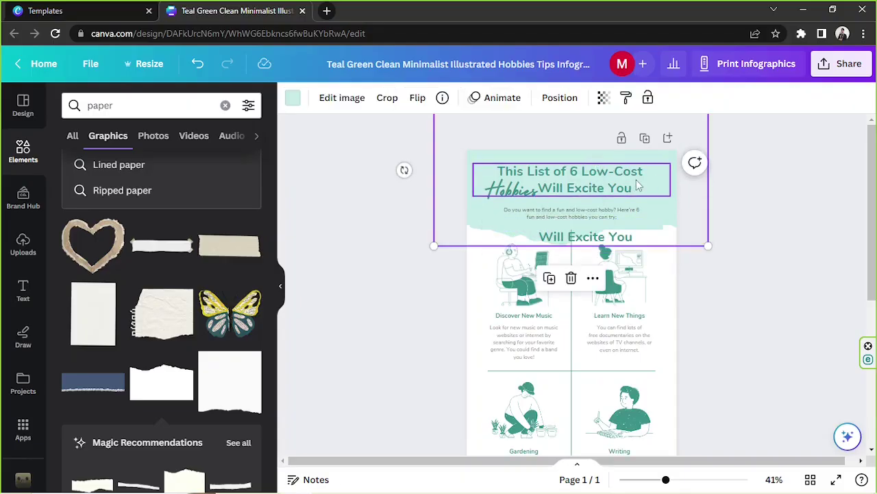
{"action": "left_click", "coordinate": [638, 189]}
{"action": "double_click", "coordinate": [638, 190]}
{"action": "left_click_drag", "start_coordinate": [642, 192], "coordinate": [538, 189]}
{"action": "key", "text": "BackSpace"}
{"action": "left_click", "coordinate": [773, 218]}
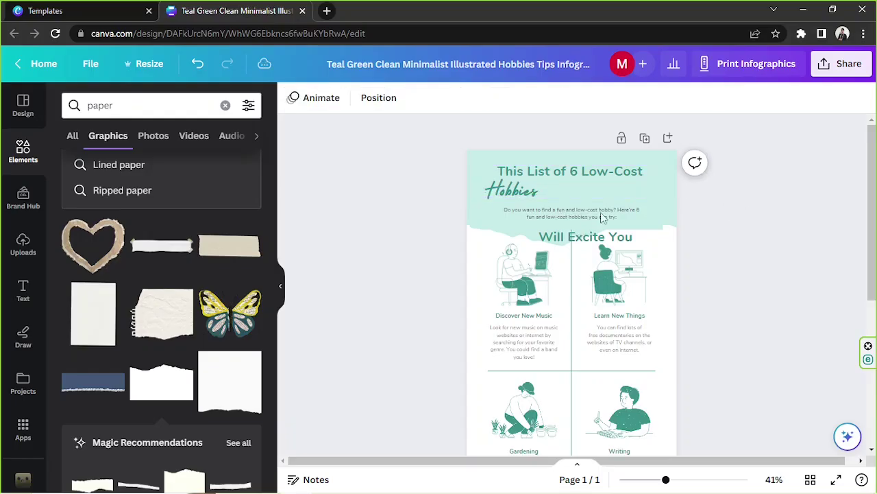
Nudge the script Hobbies text under the title's first line and add "That" before "Will Excite You".
{"action": "left_click", "coordinate": [514, 195]}
{"action": "left_click_drag", "start_coordinate": [512, 195], "coordinate": [518, 190]}
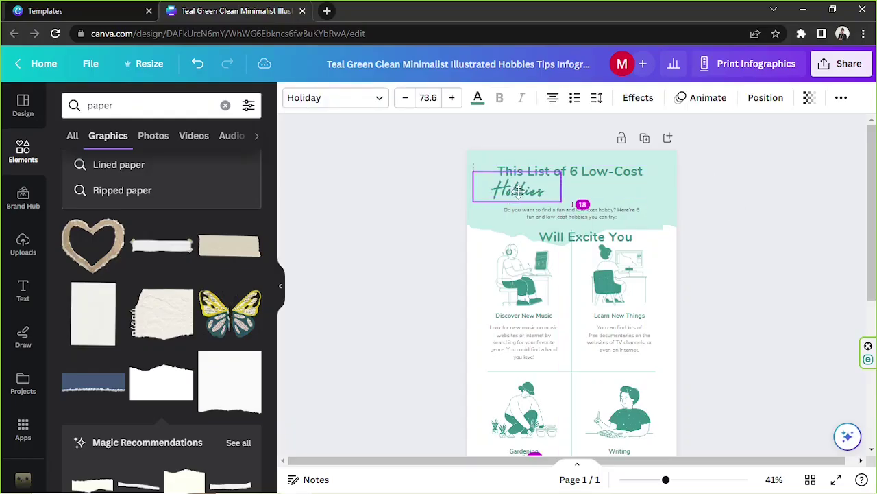
{"action": "left_click_drag", "start_coordinate": [571, 235], "coordinate": [578, 188]}
{"action": "left_click", "coordinate": [553, 190]}
{"action": "type", "text": "That"}
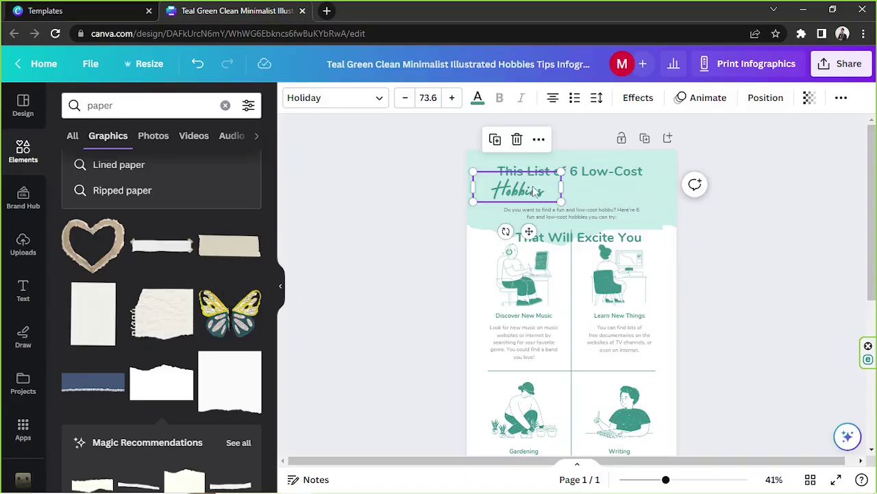
Shorten the phrase to "That Will Excite" and place it beside Hobbies, with the intro text moved lower.
{"action": "left_click_drag", "start_coordinate": [610, 244], "coordinate": [680, 190]}
{"action": "key", "text": "BackSpace"}
{"action": "left_click_drag", "start_coordinate": [512, 190], "coordinate": [589, 190]}
{"action": "left_click_drag", "start_coordinate": [659, 227], "coordinate": [607, 251]}
{"action": "left_click", "coordinate": [606, 219]}
Duplicate the script Hobbies text, center the copy below the second title line, and change it to "You".
{"action": "left_click", "coordinate": [519, 192]}
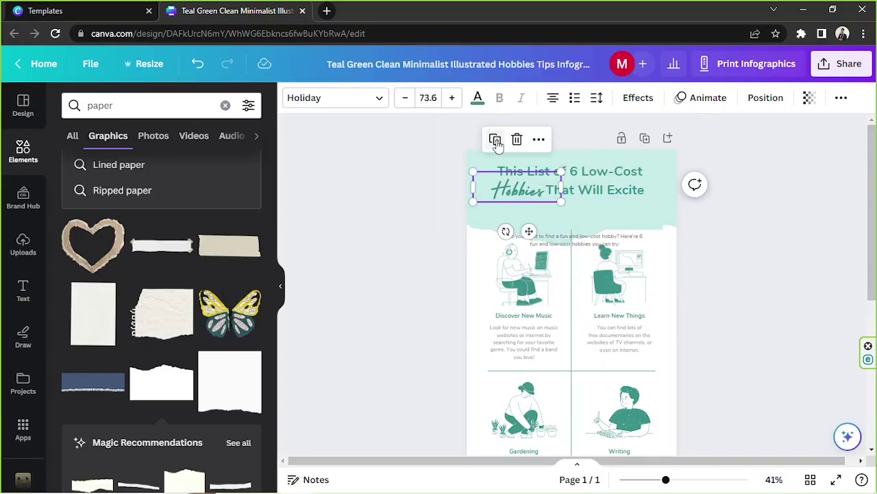
{"action": "left_click_drag", "start_coordinate": [527, 204], "coordinate": [573, 221]}
{"action": "type", "text": "You"}
Left-align the first title line and delete "Low-Cost" so that it reads "This List of 6".
{"action": "left_click", "coordinate": [612, 184]}
{"action": "left_click", "coordinate": [648, 172]}
{"action": "left_click_drag", "start_coordinate": [648, 172], "coordinate": [578, 174]}
{"action": "left_click", "coordinate": [762, 175]}
{"action": "triple_click", "coordinate": [627, 173]}
{"action": "key", "text": "ctrl+shift+l"}
{"action": "key", "text": "BackSpace"}
Add a copy of the script Hobbies text after "This List of 6" and change it to lowercase "low-cost".
{"action": "left_click", "coordinate": [510, 189]}
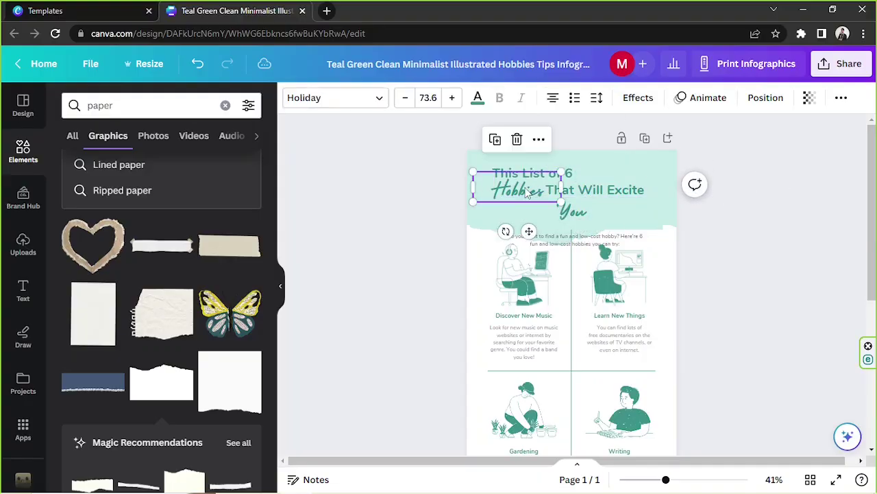
{"action": "left_click_drag", "start_coordinate": [514, 186], "coordinate": [614, 173]}
{"action": "double_click", "coordinate": [617, 174]}
{"action": "type", "text": "Low-Cost"}
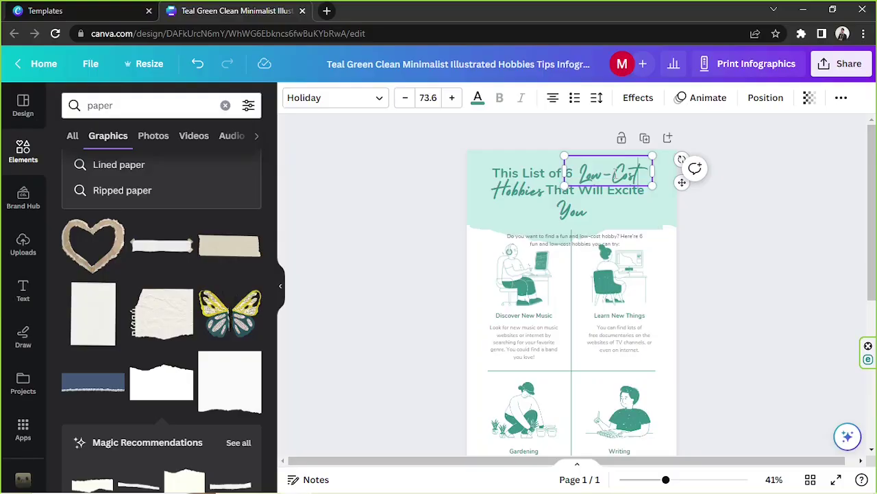
{"action": "type", "text": "l"}
{"action": "type", "text": "c"}
Move Hobbies, "That Will Excite" and "You" slightly lower to space out the title lines.
{"action": "left_click_drag", "start_coordinate": [607, 175], "coordinate": [631, 187]}
{"action": "key", "text": "Tab"}
{"action": "key", "text": "Tab"}
{"action": "key", "text": "Tab"}
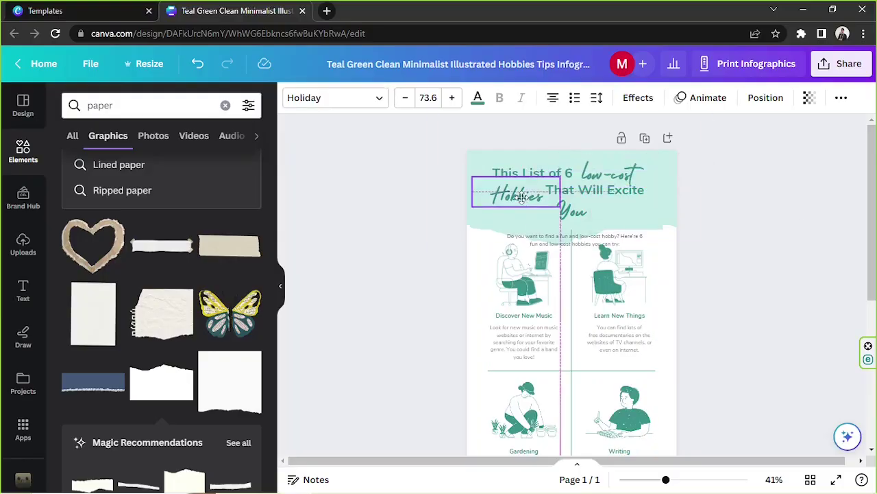
{"action": "key", "text": "Escape"}
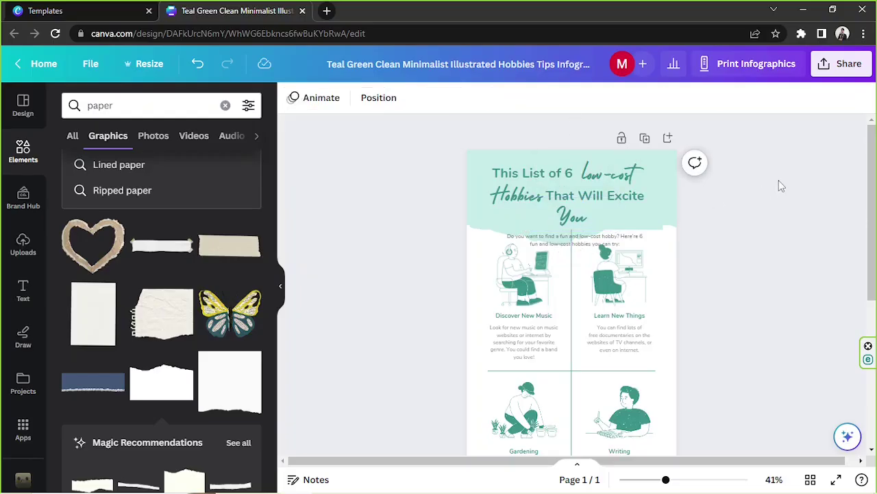
Recolor "This List of 6" and "That Will Excite" with the dark brown brand color.
{"action": "left_click", "coordinate": [540, 174]}
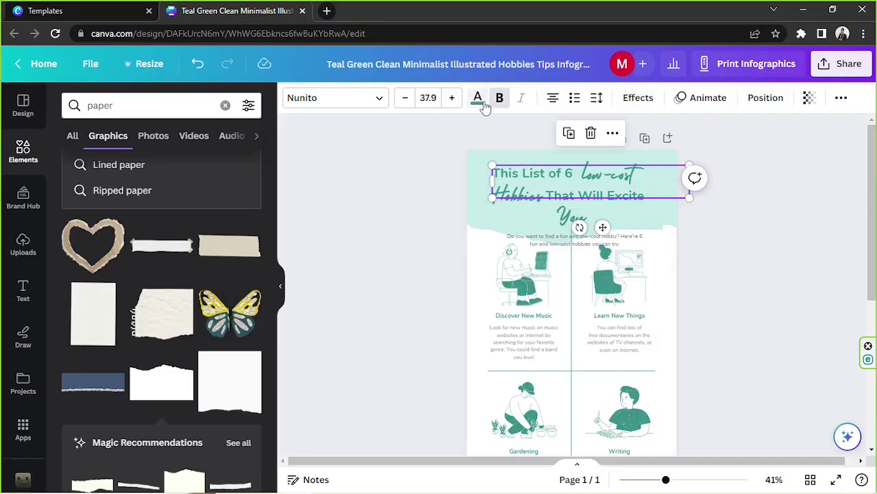
{"action": "left_click", "coordinate": [478, 100]}
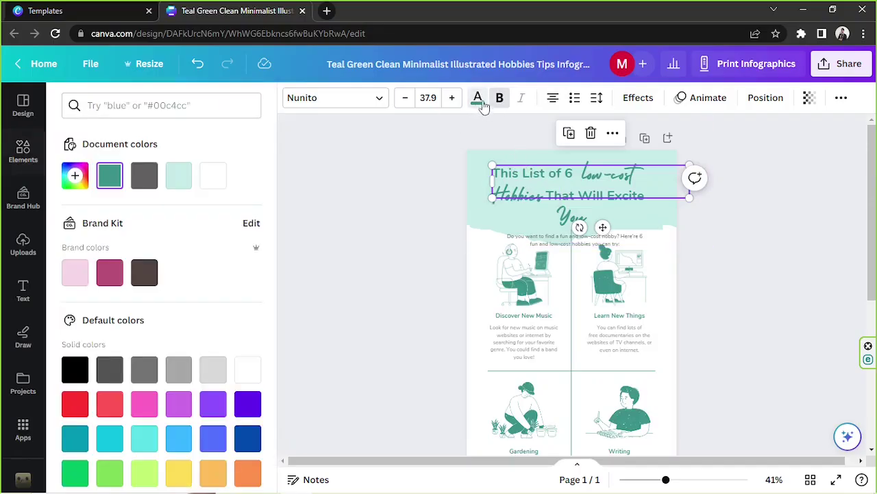
{"action": "left_click", "coordinate": [144, 274]}
{"action": "left_click", "coordinate": [631, 209]}
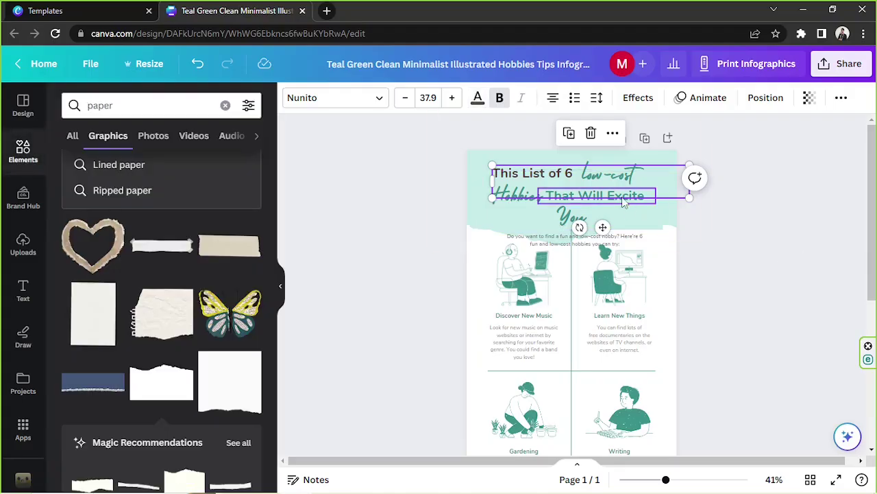
{"action": "left_click", "coordinate": [623, 200]}
{"action": "left_click", "coordinate": [477, 100]}
{"action": "left_click", "coordinate": [152, 177]}
Recolor the script words "low-cost", "Hobbies" and "You" with a custom dark green.
{"action": "left_click", "coordinate": [610, 174]}
{"action": "left_click", "coordinate": [75, 175]}
{"action": "left_click", "coordinate": [178, 252]}
{"action": "left_click", "coordinate": [516, 195]}
{"action": "left_click", "coordinate": [110, 175]}
{"action": "left_click", "coordinate": [572, 216]}
{"action": "left_click", "coordinate": [110, 175]}
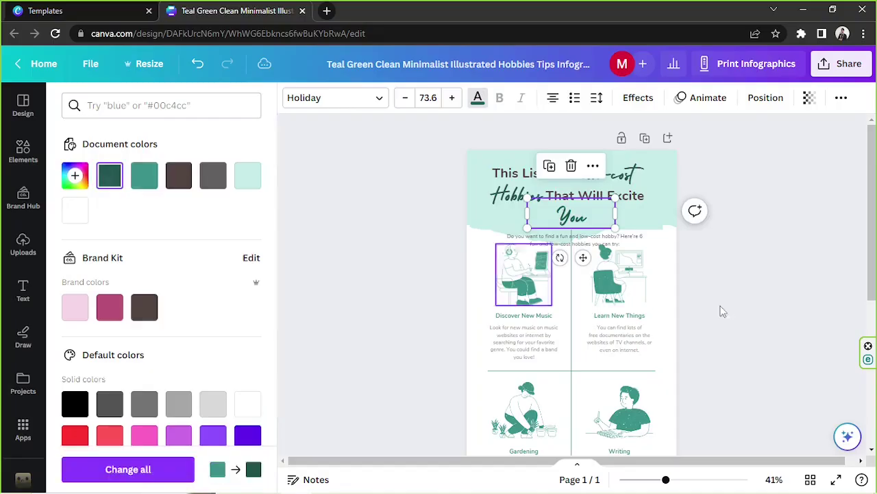
Move the teal torn paper behind the title slightly upward, keeping it centered on the page.
{"action": "left_click_drag", "start_coordinate": [674, 214], "coordinate": [674, 206]}
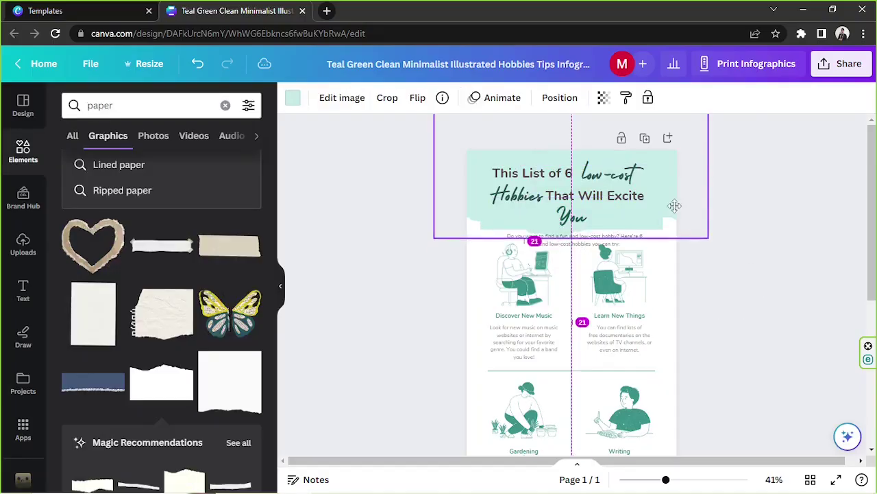
{"action": "left_click", "coordinate": [735, 249]}
{"action": "scroll", "coordinate": [734, 249], "scroll_direction": "down", "scroll_amount": 4}
{"action": "scroll", "coordinate": [721, 310], "scroll_direction": "up", "scroll_amount": 2}
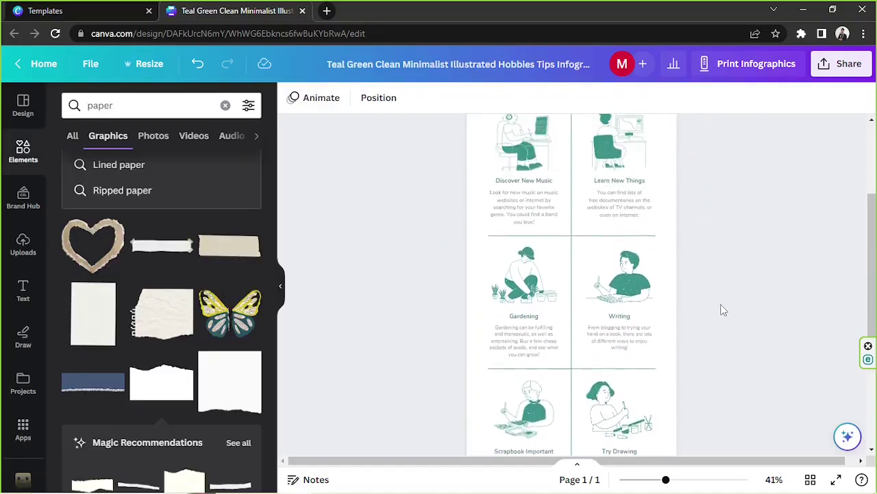
Select the intro text, divider lines and all hobby sections together, and scale them down, centered below the teal header.
{"action": "scroll", "coordinate": [686, 302], "scroll_direction": "up", "scroll_amount": 2}
{"action": "left_click_drag", "start_coordinate": [442, 187], "coordinate": [639, 352]}
{"action": "scroll", "coordinate": [597, 358], "scroll_direction": "up", "scroll_amount": 3}
{"action": "key", "text": "ctrl+z"}
{"action": "left_click_drag", "start_coordinate": [442, 171], "coordinate": [584, 401]}
{"action": "scroll", "coordinate": [658, 148], "scroll_direction": "up", "scroll_amount": 3}
{"action": "left_click", "coordinate": [436, 172]}
{"action": "scroll", "coordinate": [693, 319], "scroll_direction": "down", "scroll_amount": 3}
{"action": "left_click_drag", "start_coordinate": [448, 142], "coordinate": [694, 323]}
{"action": "scroll", "coordinate": [770, 234], "scroll_direction": "up", "scroll_amount": 4}
{"action": "scroll", "coordinate": [657, 347], "scroll_direction": "down", "scroll_amount": 4}
{"action": "left_click_drag", "start_coordinate": [438, 171], "coordinate": [656, 351]}
{"action": "left_click_drag", "start_coordinate": [655, 372], "coordinate": [630, 330]}
{"action": "scroll", "coordinate": [630, 331], "scroll_direction": "up", "scroll_amount": 3}
{"action": "left_click", "coordinate": [736, 237]}
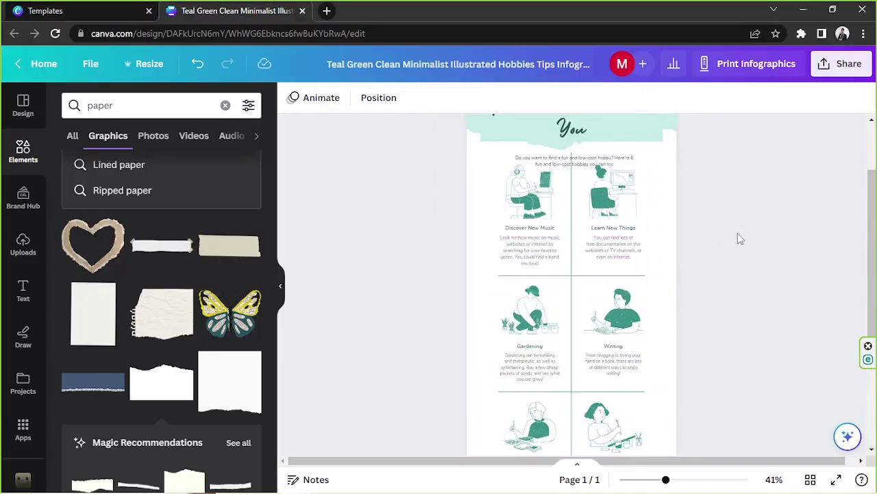
Delete the vertical divider and the two horizontal divider lines between the hobby sections.
{"action": "left_click", "coordinate": [574, 160]}
{"action": "scroll", "coordinate": [623, 231], "scroll_direction": "down", "scroll_amount": 3}
{"action": "scroll", "coordinate": [576, 244], "scroll_direction": "up", "scroll_amount": 3}
{"action": "left_click", "coordinate": [571, 259]}
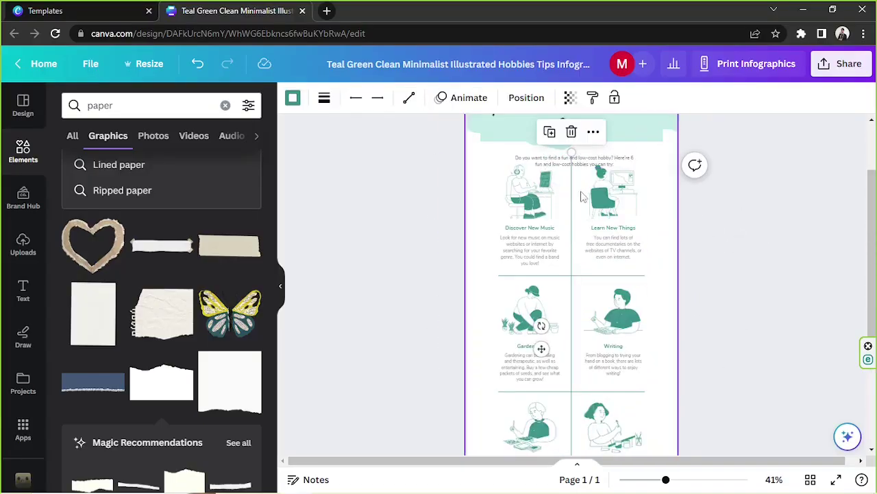
{"action": "key", "text": "Delete"}
{"action": "left_click", "coordinate": [571, 275]}
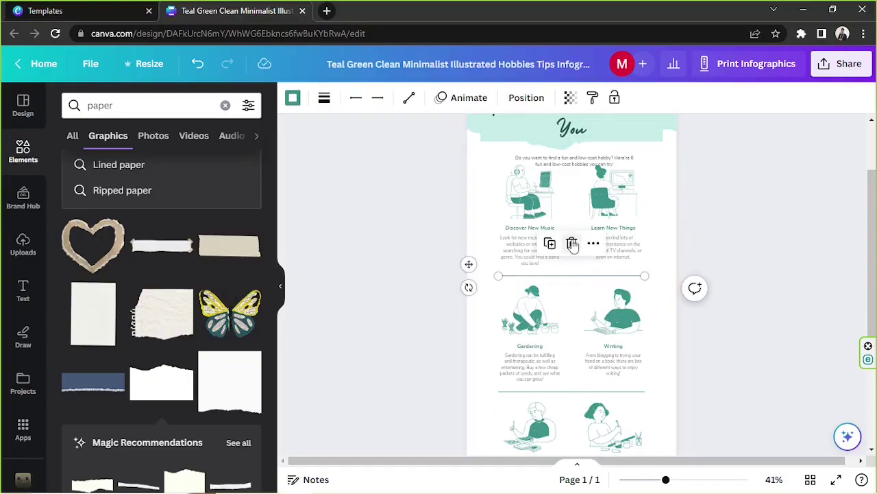
{"action": "key", "text": "Delete"}
{"action": "left_click", "coordinate": [571, 392]}
{"action": "left_click", "coordinate": [571, 361]}
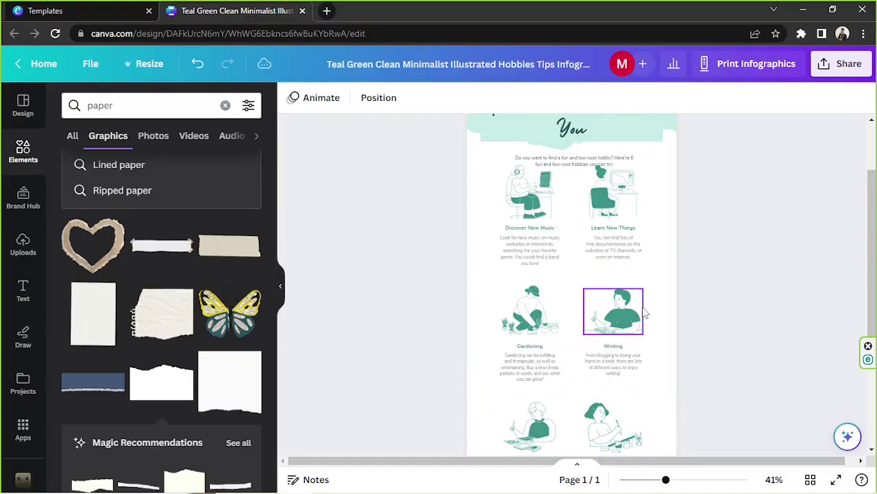
{"action": "scroll", "coordinate": [597, 309], "scroll_direction": "up", "scroll_amount": 2}
Search the design elements for "circle".
{"action": "left_click", "coordinate": [531, 259]}
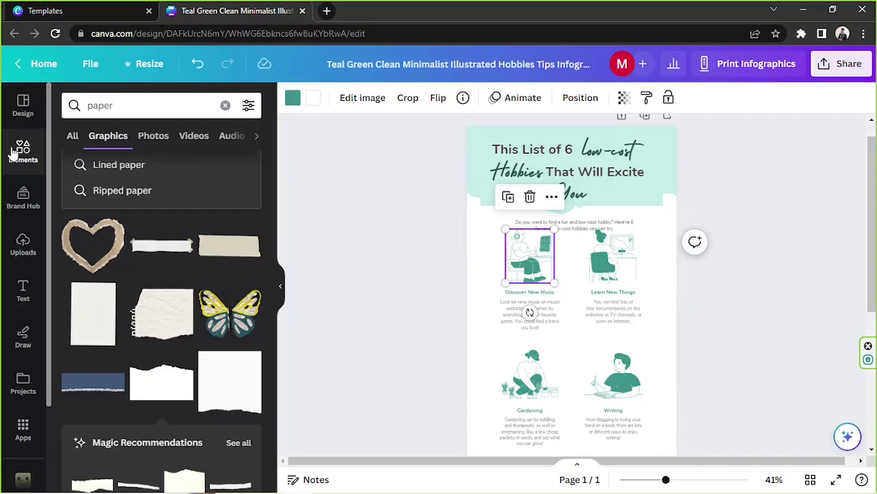
{"action": "left_click", "coordinate": [89, 105]}
{"action": "double_click", "coordinate": [89, 105]}
{"action": "type", "text": "circl"}
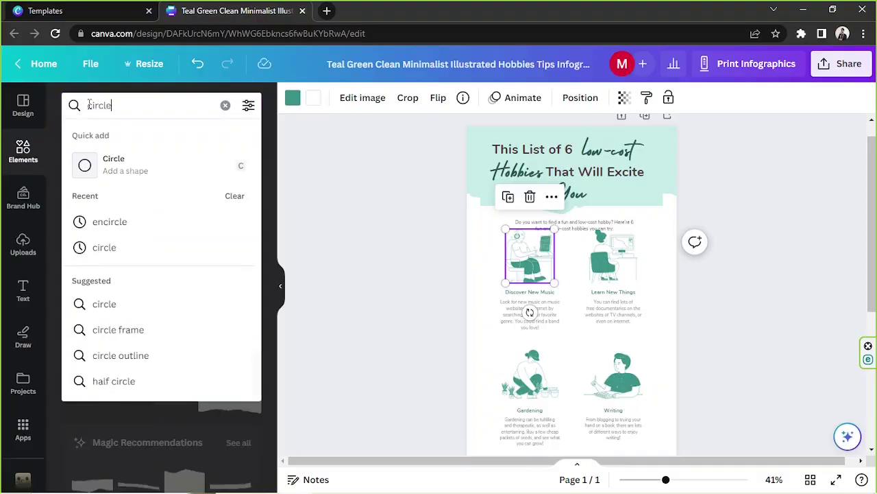
{"action": "type", "text": "e"}
{"action": "key", "text": "Return"}
Search the elements for "frame" and put a circular frame above "Discover New Music", replacing the illustrations in the first row.
{"action": "double_click", "coordinate": [103, 101]}
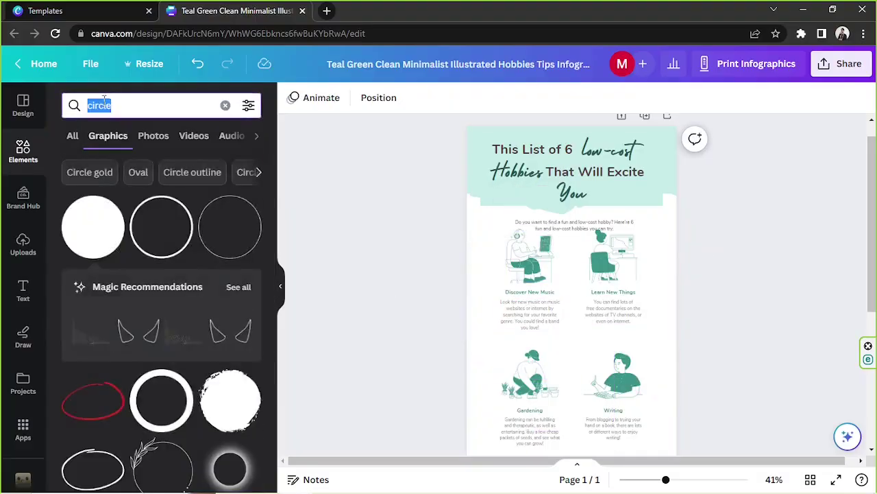
{"action": "type", "text": "frame"}
{"action": "key", "text": "Return"}
{"action": "left_click_drag", "start_coordinate": [89, 251], "coordinate": [440, 259]}
{"action": "left_click_drag", "start_coordinate": [483, 215], "coordinate": [645, 268]}
{"action": "left_click_drag", "start_coordinate": [607, 250], "coordinate": [607, 265]}
{"action": "left_click_drag", "start_coordinate": [463, 256], "coordinate": [539, 211]}
Duplicate the circular frame and place the copy above "Learn New Things".
{"action": "scroll", "coordinate": [539, 211], "scroll_direction": "up", "scroll_amount": 1}
{"action": "key", "text": "ctrl+d"}
{"action": "left_click_drag", "start_coordinate": [532, 274], "coordinate": [614, 270]}
Place a duplicate of the circular frame above "Gardening" and move that section's text slightly down.
{"action": "left_click", "coordinate": [507, 280]}
{"action": "scroll", "coordinate": [548, 264], "scroll_direction": "down", "scroll_amount": 1}
{"action": "key", "text": "ctrl+d"}
{"action": "left_click_drag", "start_coordinate": [542, 214], "coordinate": [539, 317]}
{"action": "scroll", "coordinate": [507, 295], "scroll_direction": "down", "scroll_amount": 1}
{"action": "left_click_drag", "start_coordinate": [466, 271], "coordinate": [531, 308]}
{"action": "left_click_drag", "start_coordinate": [529, 276], "coordinate": [528, 288]}
Move the "Writing" text slightly down and place a duplicate circular frame above it, level with the Gardening frame.
{"action": "left_click_drag", "start_coordinate": [576, 273], "coordinate": [620, 308]}
{"action": "left_click_drag", "start_coordinate": [610, 290], "coordinate": [611, 303]}
{"action": "left_click", "coordinate": [534, 264]}
{"action": "key", "text": "ctrl+d"}
{"action": "left_click_drag", "start_coordinate": [541, 268], "coordinate": [628, 268]}
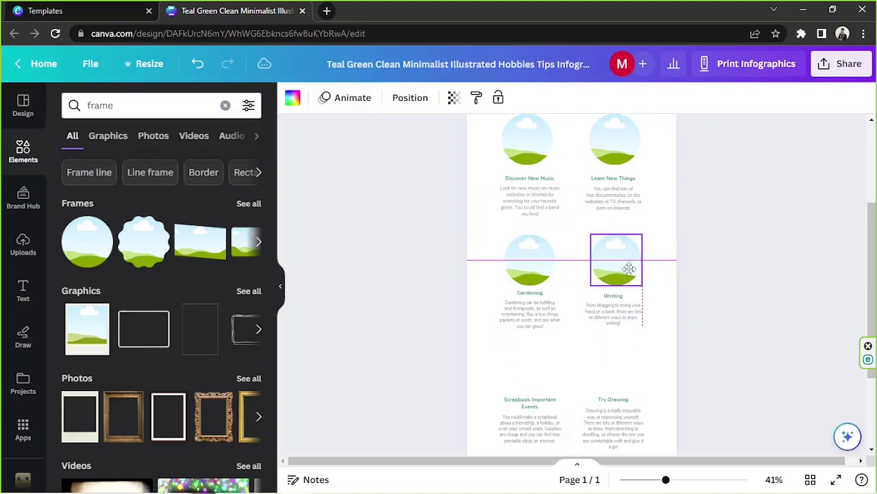
Place a duplicate circular frame above "Scrapbook Important Events" and move that section's text slightly down.
{"action": "scroll", "coordinate": [583, 246], "scroll_direction": "down", "scroll_amount": 2}
{"action": "left_click", "coordinate": [527, 150]}
{"action": "key", "text": "ctrl+d"}
{"action": "left_click_drag", "start_coordinate": [529, 151], "coordinate": [528, 250]}
{"action": "scroll", "coordinate": [528, 290], "scroll_direction": "up", "scroll_amount": 1}
{"action": "left_click_drag", "start_coordinate": [487, 294], "coordinate": [558, 370]}
{"action": "left_click_drag", "start_coordinate": [535, 302], "coordinate": [535, 314]}
{"action": "left_click_drag", "start_coordinate": [529, 354], "coordinate": [529, 357]}
Move the "Try Drawing" text slightly down and place a duplicate circular frame above it.
{"action": "left_click_drag", "start_coordinate": [584, 310], "coordinate": [644, 371]}
{"action": "left_click_drag", "start_coordinate": [629, 346], "coordinate": [629, 360]}
{"action": "left_click", "coordinate": [530, 311]}
{"action": "left_click", "coordinate": [513, 258]}
{"action": "left_click_drag", "start_coordinate": [538, 318], "coordinate": [623, 315]}
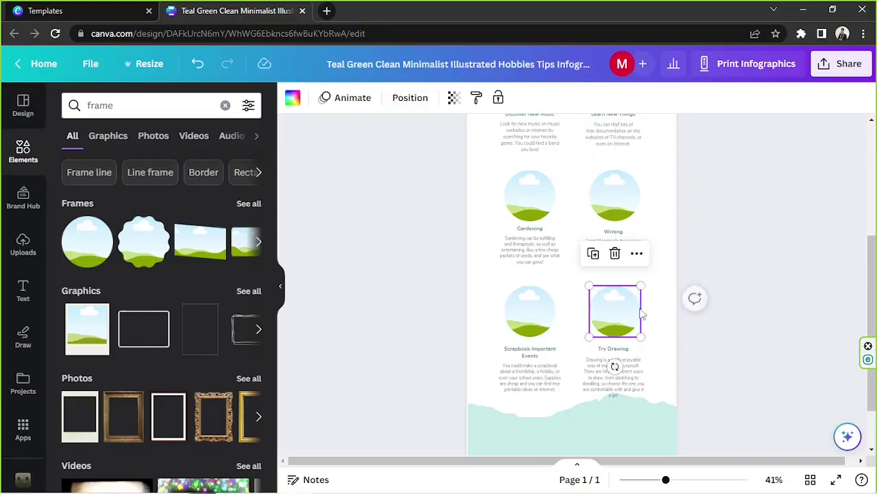
Move the "Discover New Music" and "Learn New Things" text blocks slightly up, closer to their circular frames.
{"action": "left_click", "coordinate": [686, 302]}
{"action": "scroll", "coordinate": [687, 302], "scroll_direction": "up", "scroll_amount": 1}
{"action": "scroll", "coordinate": [681, 294], "scroll_direction": "up", "scroll_amount": 1}
{"action": "left_click_drag", "start_coordinate": [665, 281], "coordinate": [475, 239]}
{"action": "left_click_drag", "start_coordinate": [624, 265], "coordinate": [623, 261]}
{"action": "left_click", "coordinate": [731, 280]}
{"action": "scroll", "coordinate": [730, 280], "scroll_direction": "down", "scroll_amount": 2}
{"action": "scroll", "coordinate": [731, 280], "scroll_direction": "up", "scroll_amount": 1}
{"action": "left_click_drag", "start_coordinate": [666, 479], "coordinate": [659, 479]}
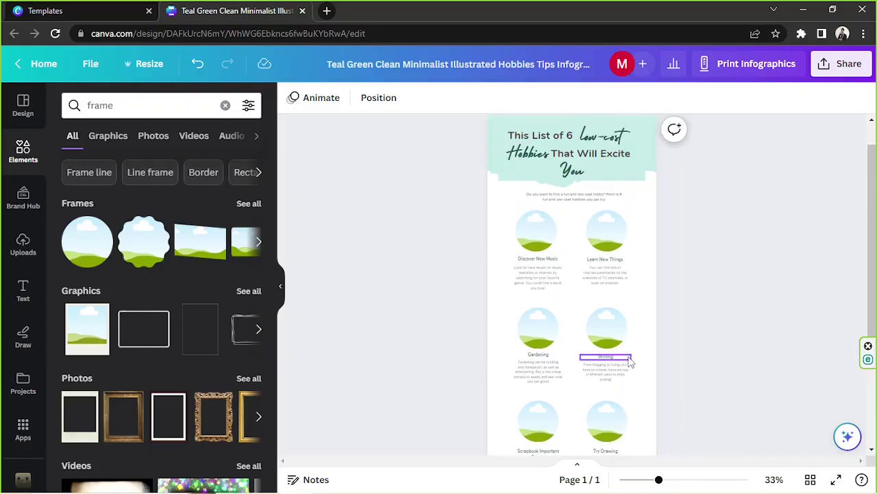
Upload the image nature-gf6ed9cce2_1920 from folder 1 inside Canva Samples to the design's image uploads.
{"action": "left_click", "coordinate": [540, 233]}
{"action": "left_click", "coordinate": [624, 235]}
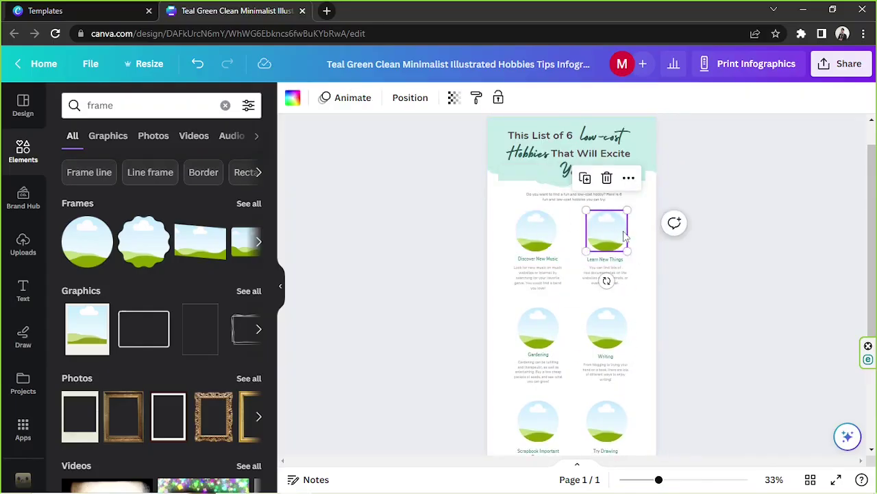
{"action": "left_click", "coordinate": [36, 151]}
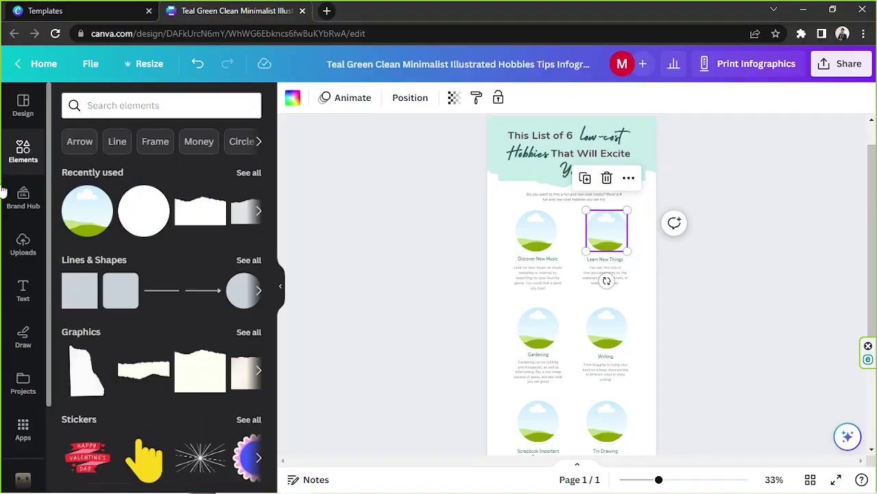
{"action": "left_click", "coordinate": [17, 255]}
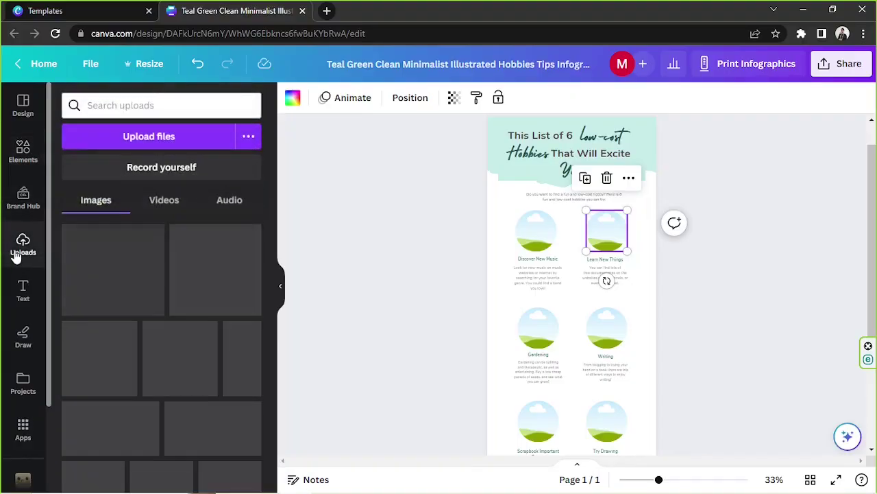
{"action": "scroll", "coordinate": [227, 375], "scroll_direction": "down", "scroll_amount": 3}
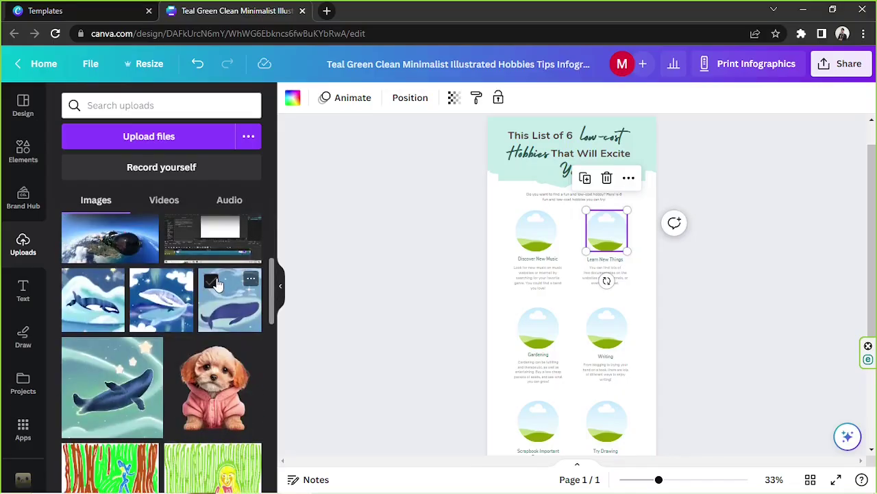
{"action": "left_click", "coordinate": [144, 137]}
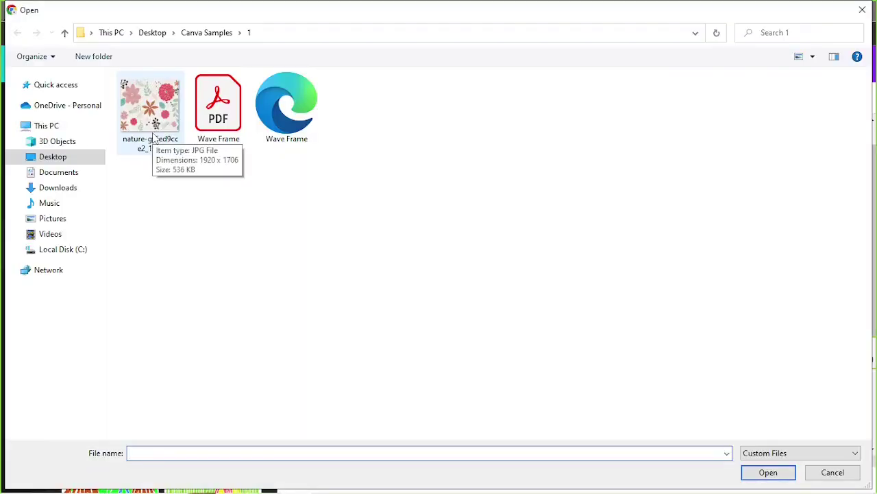
{"action": "left_click", "coordinate": [153, 137]}
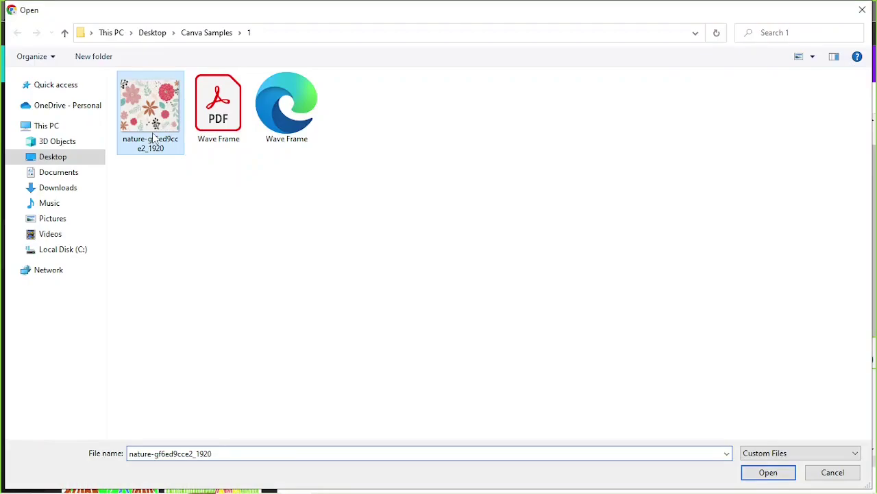
{"action": "left_click", "coordinate": [768, 471]}
{"action": "scroll", "coordinate": [199, 294], "scroll_direction": "up", "scroll_amount": 5}
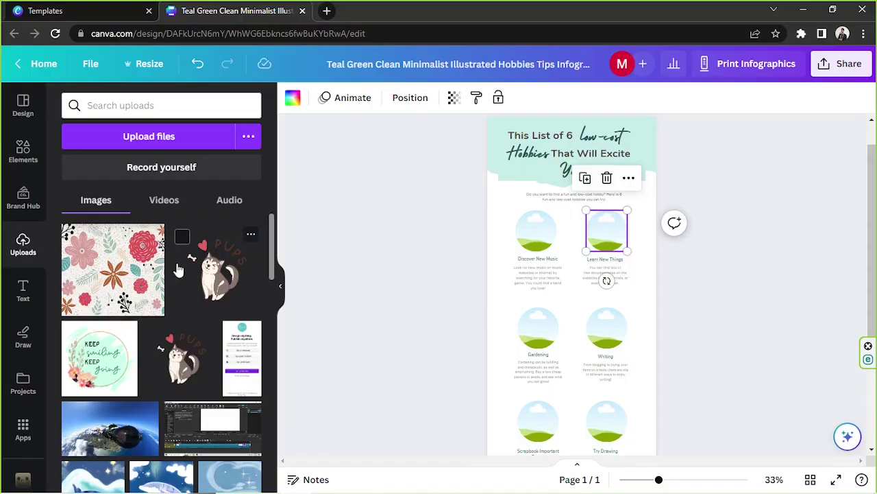
Search the stock photos for "music" and put one into the "Discover New Music" frame.
{"action": "left_click", "coordinate": [22, 154]}
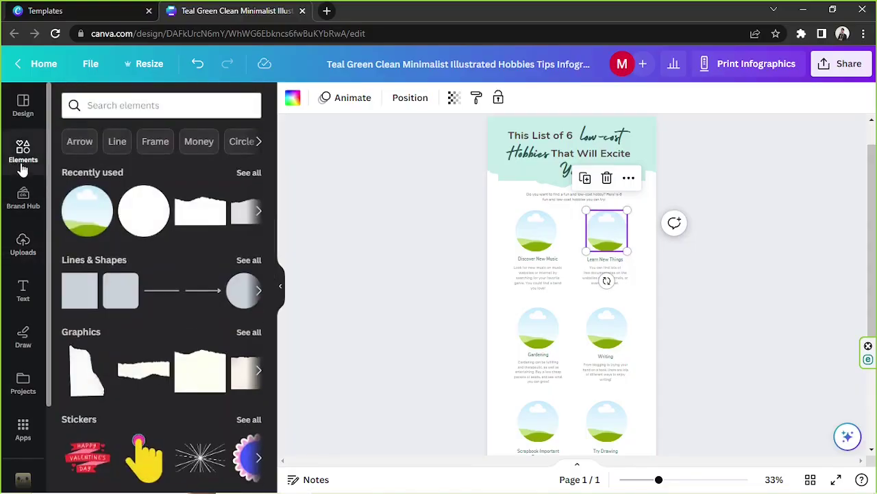
{"action": "left_click", "coordinate": [166, 110]}
{"action": "type", "text": "music"}
{"action": "key", "text": "Return"}
{"action": "left_click", "coordinate": [153, 135]}
{"action": "scroll", "coordinate": [102, 305], "scroll_direction": "down", "scroll_amount": 10}
{"action": "scroll", "coordinate": [104, 307], "scroll_direction": "down", "scroll_amount": 6}
{"action": "left_click_drag", "start_coordinate": [218, 368], "coordinate": [536, 231]}
{"action": "scroll", "coordinate": [113, 230], "scroll_direction": "down", "scroll_amount": 3}
Search the photos for "headphones" and fill the "Discover New Music" frame with the pink-toned photo of a woman wearing headphones.
{"action": "left_click_drag", "start_coordinate": [117, 106], "coordinate": [56, 106]}
{"action": "type", "text": "headphones"}
{"action": "key", "text": "Return"}
{"action": "scroll", "coordinate": [151, 245], "scroll_direction": "down", "scroll_amount": 5}
{"action": "scroll", "coordinate": [150, 241], "scroll_direction": "up", "scroll_amount": 5}
{"action": "left_click_drag", "start_coordinate": [214, 178], "coordinate": [536, 234]}
Reposition the headphones photo slightly within its circular frame so the woman is centered, and apply the crop.
{"action": "double_click", "coordinate": [536, 233]}
{"action": "left_click_drag", "start_coordinate": [536, 234], "coordinate": [532, 233]}
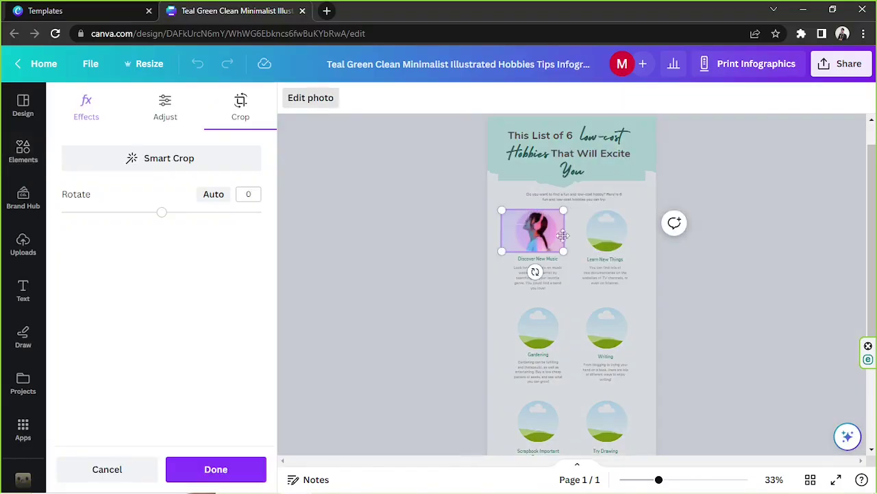
{"action": "left_click", "coordinate": [795, 253]}
{"action": "left_click", "coordinate": [795, 253]}
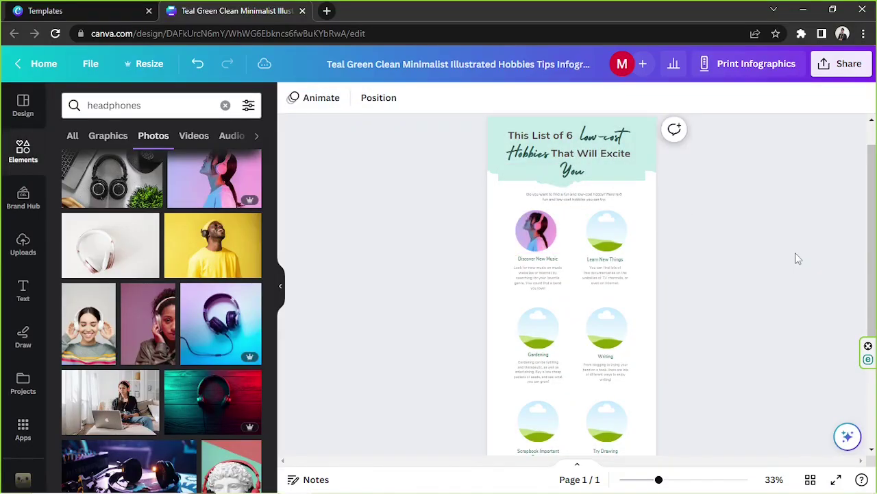
{"action": "double_click", "coordinate": [536, 229]}
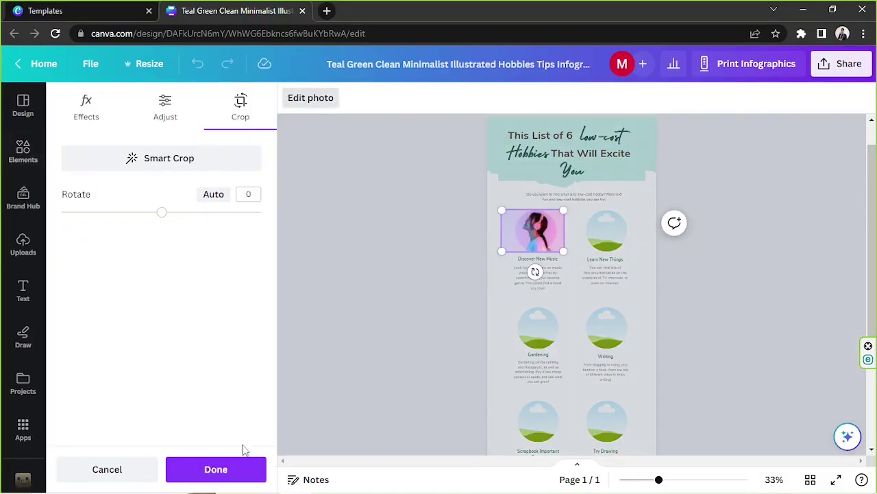
{"action": "left_click", "coordinate": [218, 472]}
Search the photos for "learn" and fill the "Learn New Things" frame with the photo of a person holding an open book.
{"action": "left_click", "coordinate": [637, 240]}
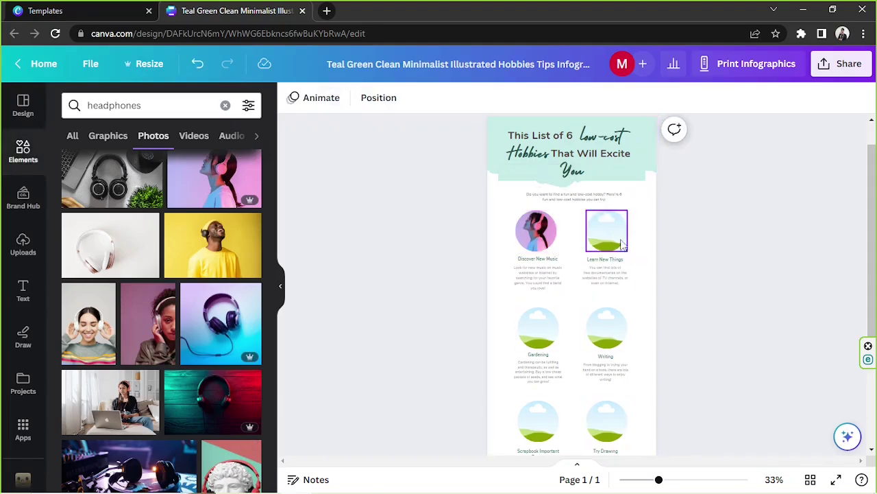
{"action": "left_click", "coordinate": [137, 104]}
{"action": "type", "text": "learn"}
{"action": "key", "text": "Return"}
{"action": "left_click_drag", "start_coordinate": [186, 219], "coordinate": [603, 229]}
{"action": "double_click", "coordinate": [605, 234]}
{"action": "left_click", "coordinate": [439, 191]}
Search the photos for "gardening" and fill the "Gardening" frame with the photo of a woman crouching among green plants.
{"action": "left_click", "coordinate": [120, 104]}
{"action": "key", "text": "BackSpace"}
{"action": "key", "text": "BackSpace"}
{"action": "key", "text": "BackSpace"}
{"action": "key", "text": "BackSpace"}
{"action": "key", "text": "BackSpace"}
{"action": "type", "text": "gardening"}
{"action": "key", "text": "Return"}
{"action": "scroll", "coordinate": [112, 286], "scroll_direction": "down", "scroll_amount": 10}
{"action": "scroll", "coordinate": [112, 285], "scroll_direction": "down", "scroll_amount": 5}
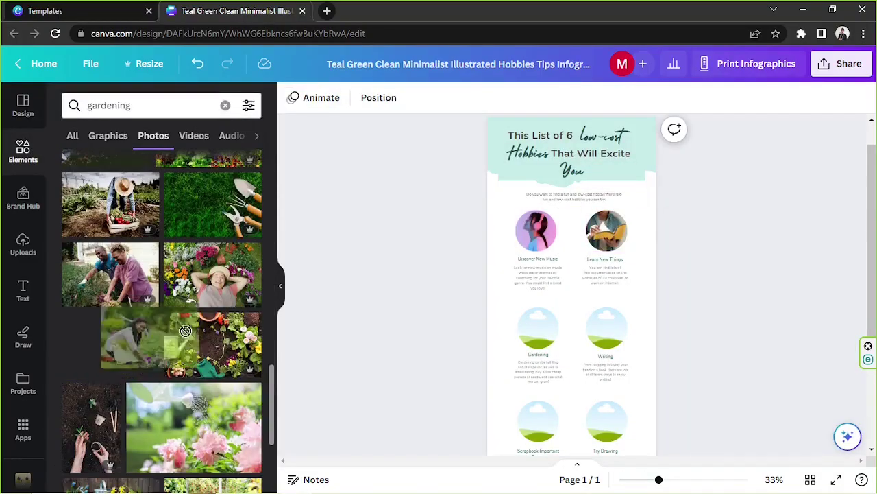
{"action": "left_click", "coordinate": [110, 343]}
{"action": "scroll", "coordinate": [202, 269], "scroll_direction": "down", "scroll_amount": 3}
Search the photos for "writing" and fill the "Writing" frame with the photo of hands on an open notebook.
{"action": "left_click", "coordinate": [225, 105]}
{"action": "type", "text": "writing"}
{"action": "key", "text": "Return"}
{"action": "left_click_drag", "start_coordinate": [110, 343], "coordinate": [598, 329]}
{"action": "double_click", "coordinate": [604, 328]}
{"action": "left_click", "coordinate": [712, 359]}
{"action": "left_click", "coordinate": [712, 358]}
Search the photos for "scrapbooking" and fill the "Scrapbook Important Events" frame with a scrapbook photo.
{"action": "scroll", "coordinate": [711, 358], "scroll_direction": "down", "scroll_amount": 2}
{"action": "left_click_drag", "start_coordinate": [129, 106], "coordinate": [41, 112]}
{"action": "type", "text": "scrapbooking"}
{"action": "key", "text": "Return"}
{"action": "left_click_drag", "start_coordinate": [98, 230], "coordinate": [538, 357]}
Search the photos for "drawing" and fill the "Try Drawing" frame with the photo of a hand coloring a picture.
{"action": "left_click", "coordinate": [137, 104]}
{"action": "type", "text": "drawing"}
{"action": "key", "text": "Return"}
{"action": "scroll", "coordinate": [163, 296], "scroll_direction": "down", "scroll_amount": 6}
{"action": "mouse_move", "coordinate": [213, 287]}
{"action": "left_mouse_down"}
{"action": "mouse_move", "coordinate": [606, 357]}
{"action": "mouse_move", "coordinate": [630, 386]}
{"action": "mouse_move", "coordinate": [738, 354]}
{"action": "mouse_move", "coordinate": [548, 404]}
{"action": "left_mouse_up"}
{"action": "scroll", "coordinate": [634, 377], "scroll_direction": "down", "scroll_amount": 2}
Recolor the "Discover New Music" and "Learn New Things" headings with the dark green document color.
{"action": "scroll", "coordinate": [548, 404], "scroll_direction": "up", "scroll_amount": 3}
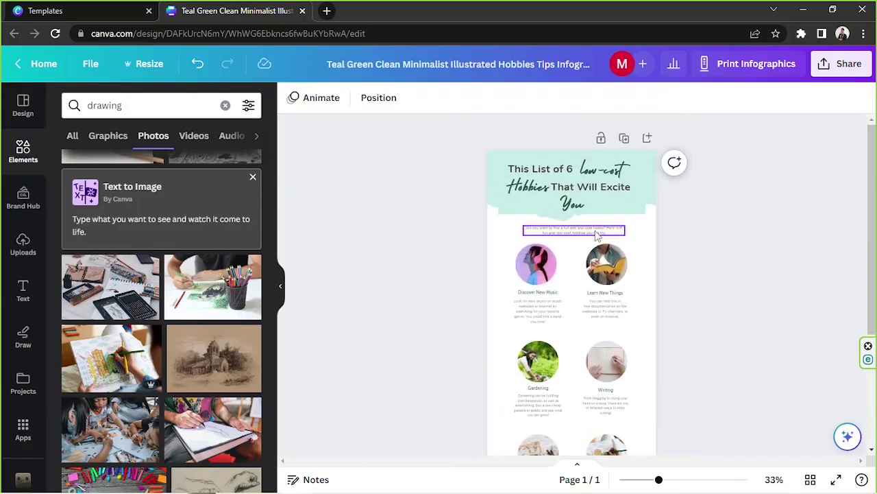
{"action": "left_click", "coordinate": [551, 294]}
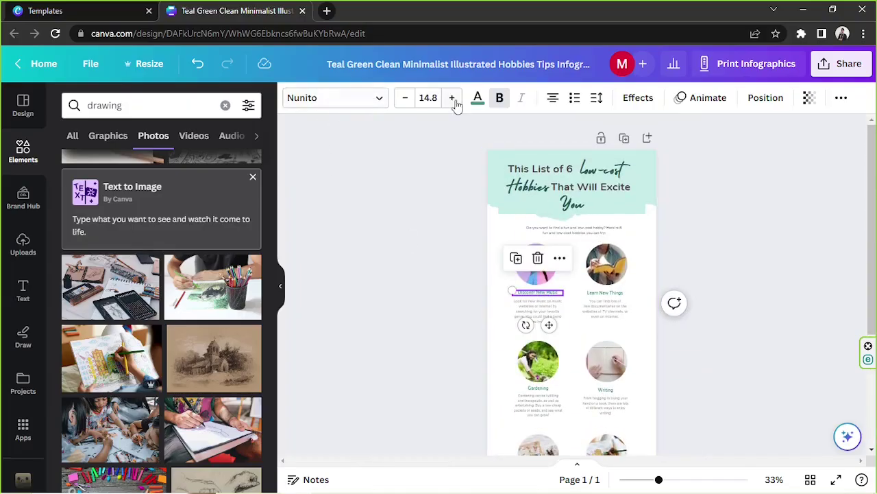
{"action": "left_click", "coordinate": [478, 100]}
{"action": "left_click", "coordinate": [110, 175]}
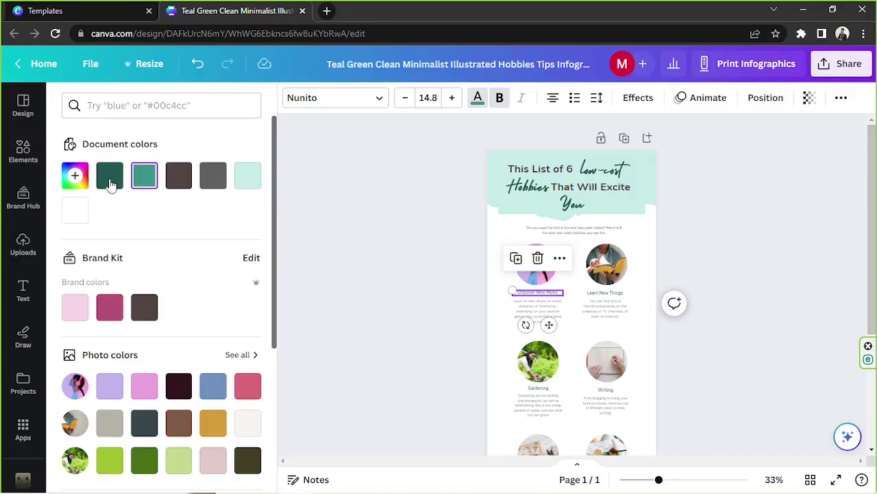
{"action": "left_click", "coordinate": [606, 294]}
{"action": "left_click", "coordinate": [109, 175]}
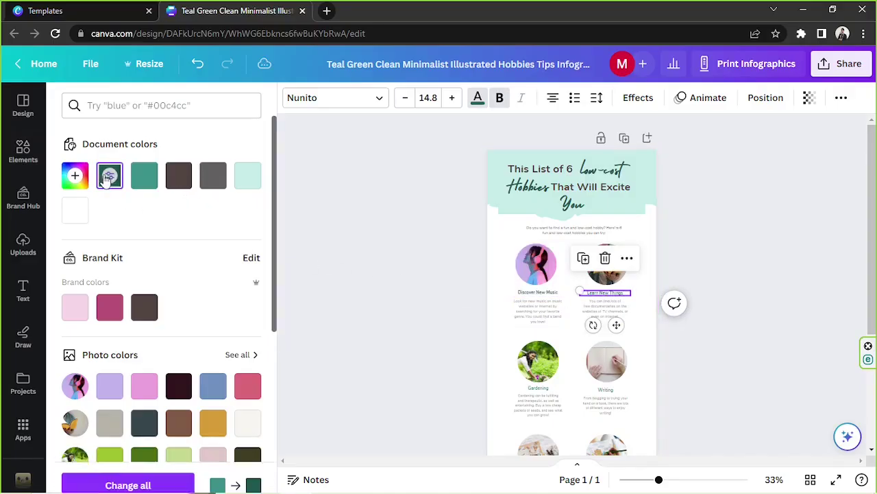
Recolor the "Gardening" and "Writing" headings with the dark green document color.
{"action": "left_click", "coordinate": [545, 388]}
{"action": "left_click", "coordinate": [606, 389], "text": "shift"}
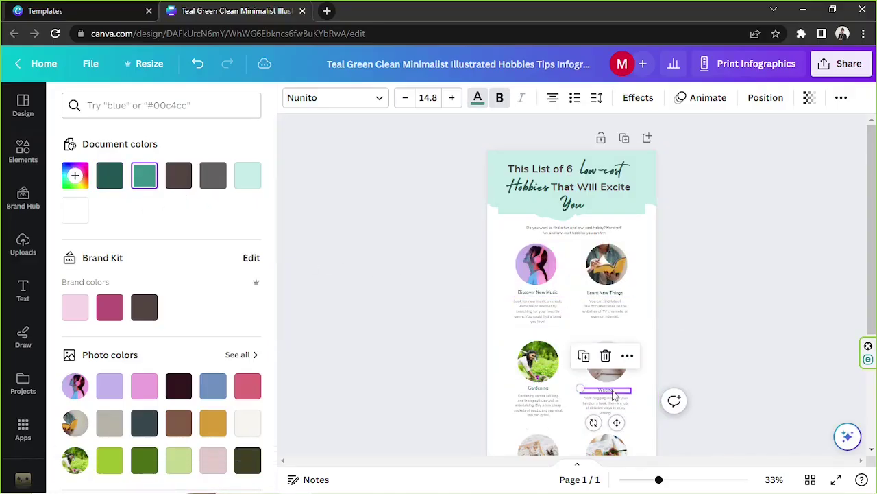
{"action": "scroll", "coordinate": [540, 329], "scroll_direction": "down", "scroll_amount": 2}
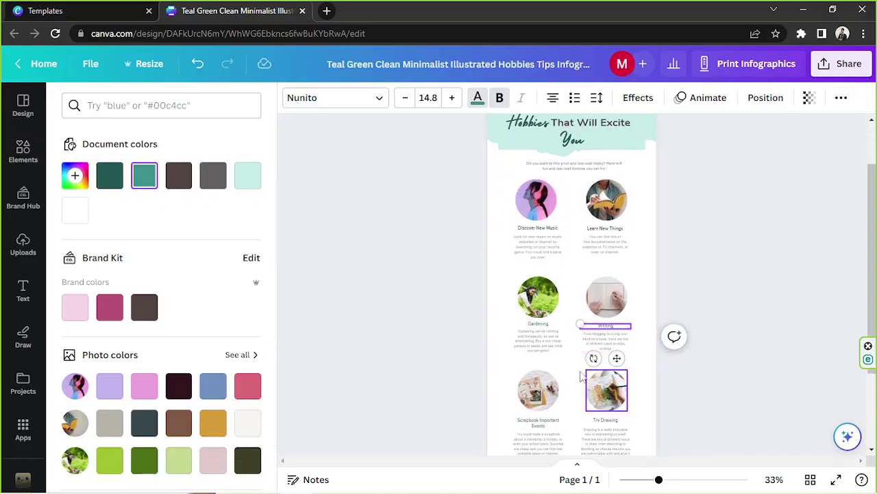
{"action": "left_click", "coordinate": [110, 175]}
{"action": "left_click", "coordinate": [604, 329]}
{"action": "left_click", "coordinate": [113, 176]}
Recolor the "Scrapbook Important Events" and "Try Drawing" headings with the dark green document color.
{"action": "left_click", "coordinate": [543, 426]}
{"action": "left_click", "coordinate": [109, 176]}
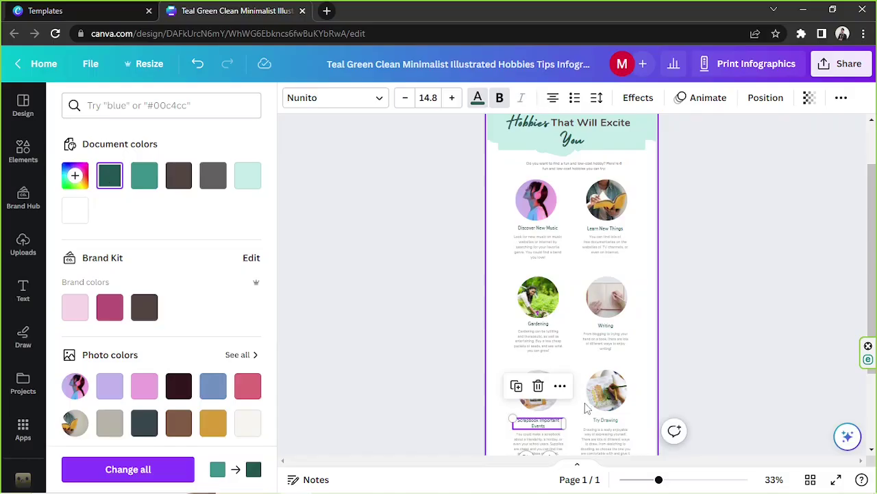
{"action": "key", "text": "Tab"}
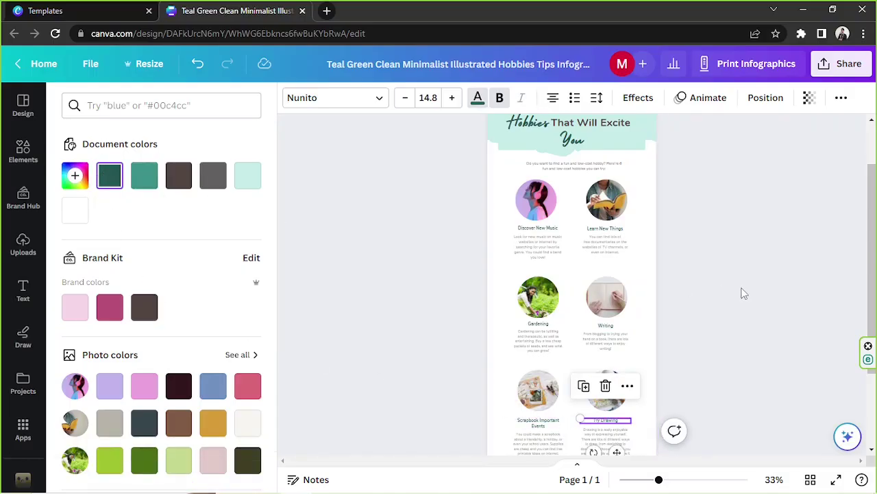
{"action": "left_click", "coordinate": [742, 292]}
{"action": "scroll", "coordinate": [742, 293], "scroll_direction": "up", "scroll_amount": 1}
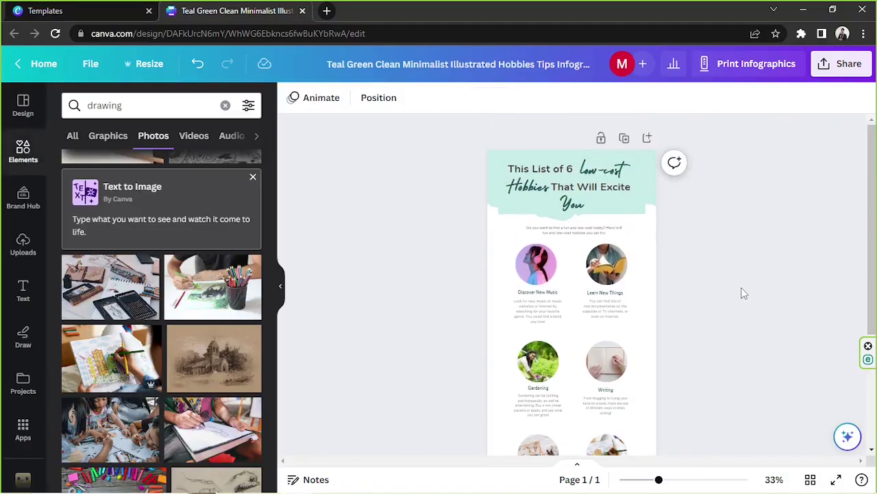
{"action": "scroll", "coordinate": [744, 294], "scroll_direction": "down", "scroll_amount": 3}
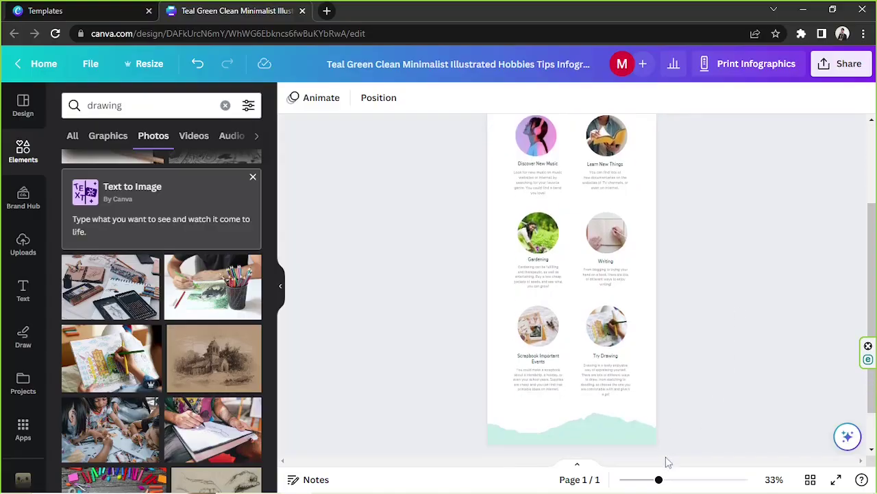
{"action": "left_click_drag", "start_coordinate": [658, 480], "coordinate": [652, 480]}
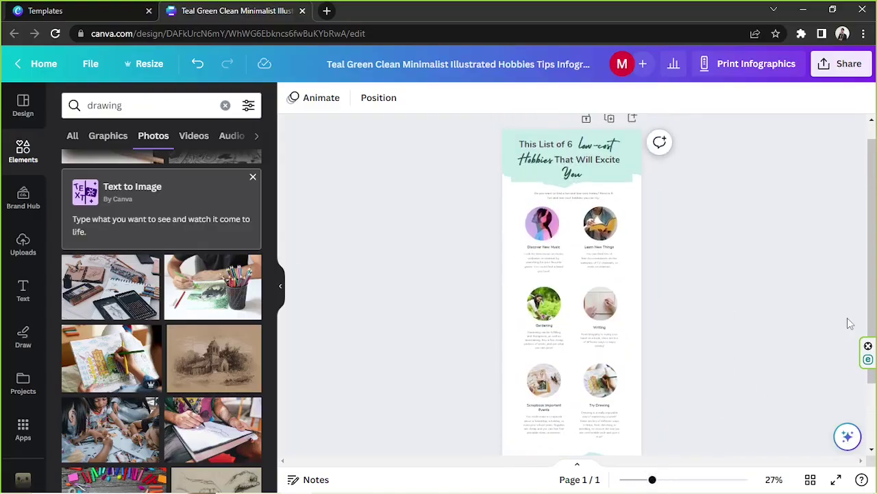
{"action": "left_click_drag", "start_coordinate": [482, 123], "coordinate": [729, 362]}
{"action": "scroll", "coordinate": [746, 341], "scroll_direction": "up", "scroll_amount": 3}
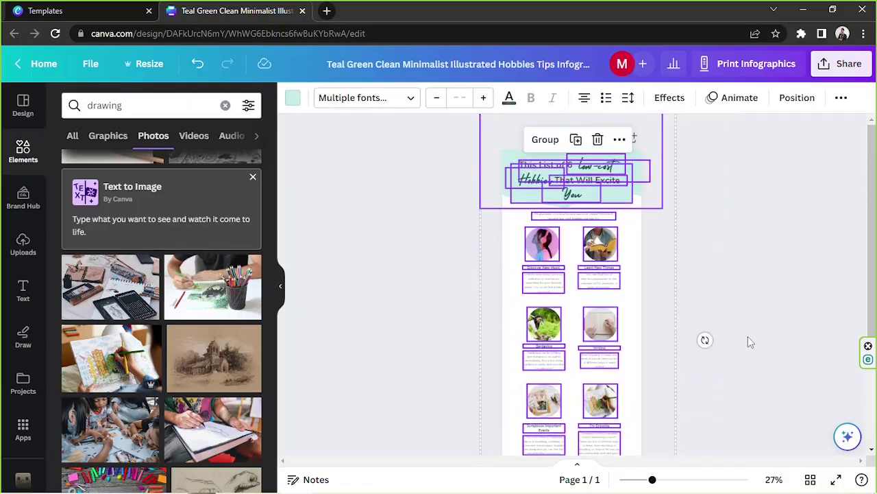
{"action": "left_click", "coordinate": [748, 336]}
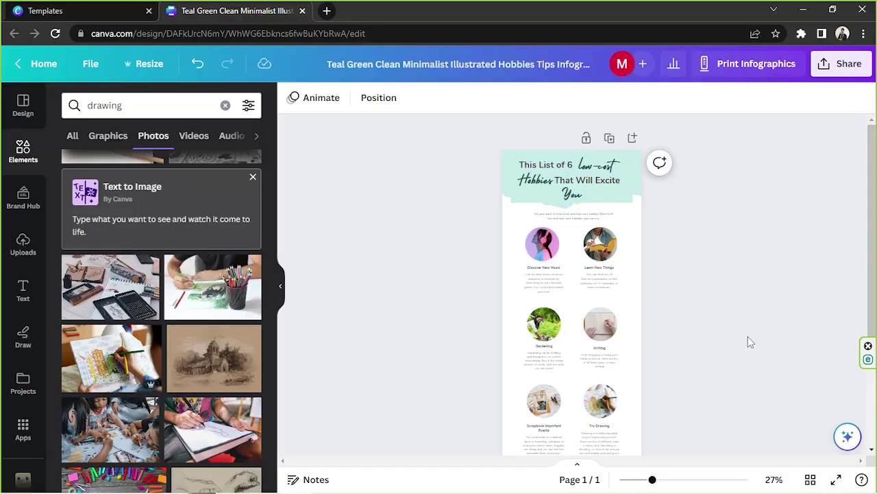
Examine the whole infographic closely, from the title and header down through the hobby photos, headings and descriptions.
{"action": "left_click_drag", "start_coordinate": [461, 162], "coordinate": [717, 358]}
{"action": "scroll", "coordinate": [718, 359], "scroll_direction": "up", "scroll_amount": 3}
{"action": "left_click", "coordinate": [718, 358]}
{"action": "scroll", "coordinate": [718, 359], "scroll_direction": "up", "scroll_amount": 1}
{"action": "left_click", "coordinate": [549, 165]}
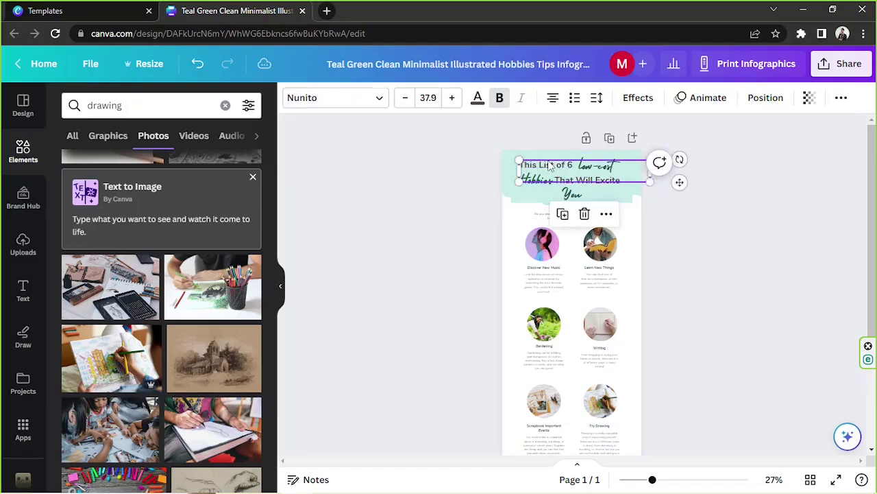
{"action": "left_click", "coordinate": [738, 214]}
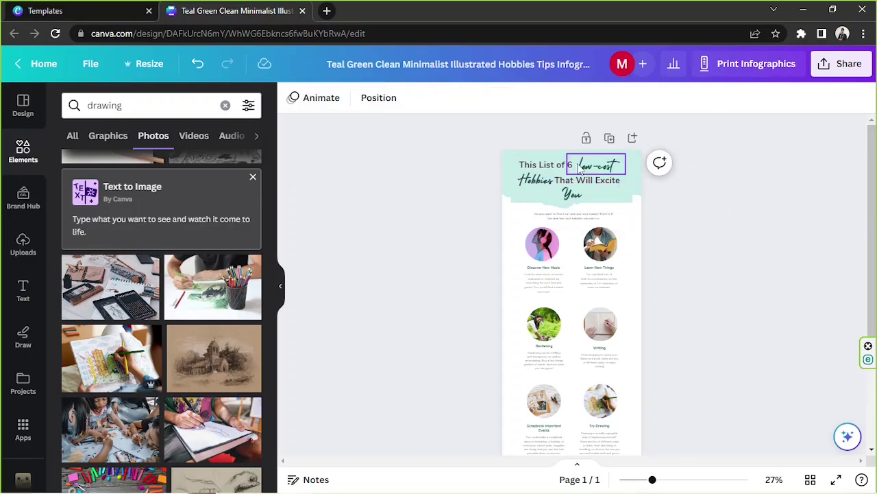
{"action": "left_click", "coordinate": [593, 165]}
{"action": "left_click", "coordinate": [798, 290]}
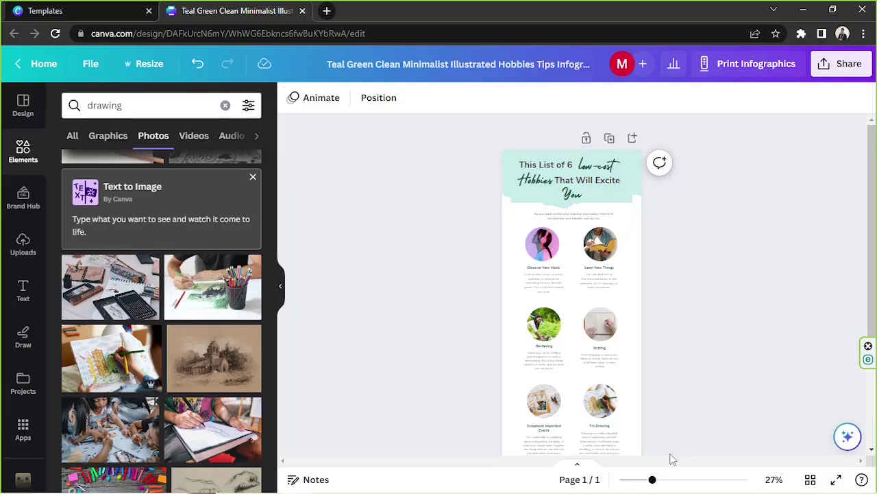
{"action": "left_click_drag", "start_coordinate": [653, 483], "coordinate": [691, 483]}
{"action": "scroll", "coordinate": [702, 424], "scroll_direction": "up", "scroll_amount": 4}
{"action": "scroll", "coordinate": [703, 424], "scroll_direction": "down", "scroll_amount": 10}
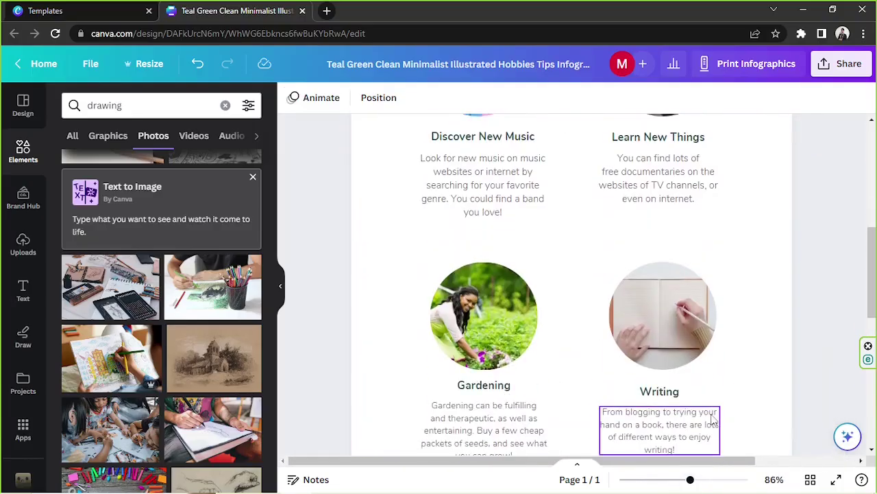
{"action": "scroll", "coordinate": [713, 413], "scroll_direction": "down", "scroll_amount": 1}
{"action": "left_click_drag", "start_coordinate": [693, 483], "coordinate": [663, 484]}
{"action": "scroll", "coordinate": [649, 398], "scroll_direction": "up", "scroll_amount": 5}
{"action": "scroll", "coordinate": [543, 328], "scroll_direction": "down", "scroll_amount": 2}
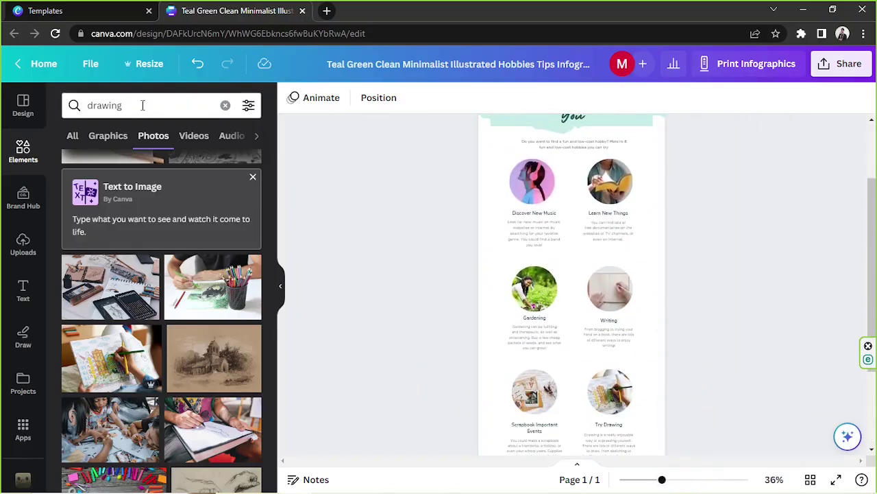
Search the graphics for "splash" and place a black paint splatter at the page's lower-right corner.
{"action": "left_click", "coordinate": [110, 107]}
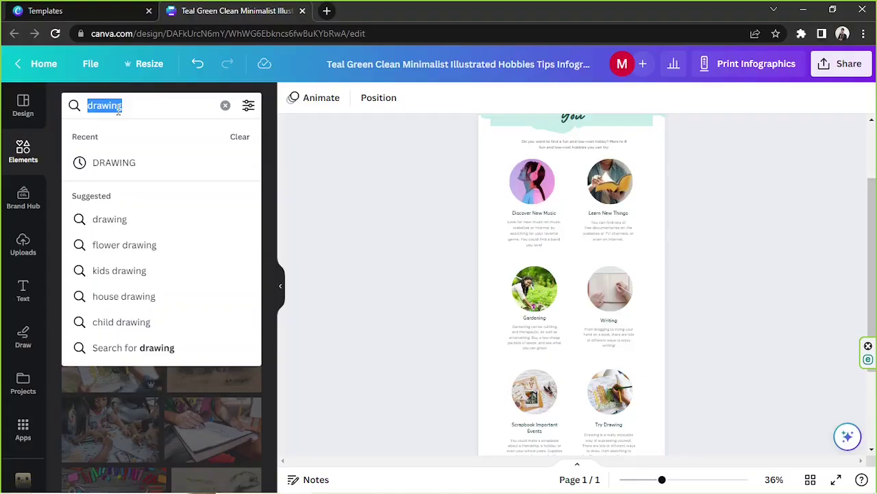
{"action": "type", "text": "splash"}
{"action": "key", "text": "Return"}
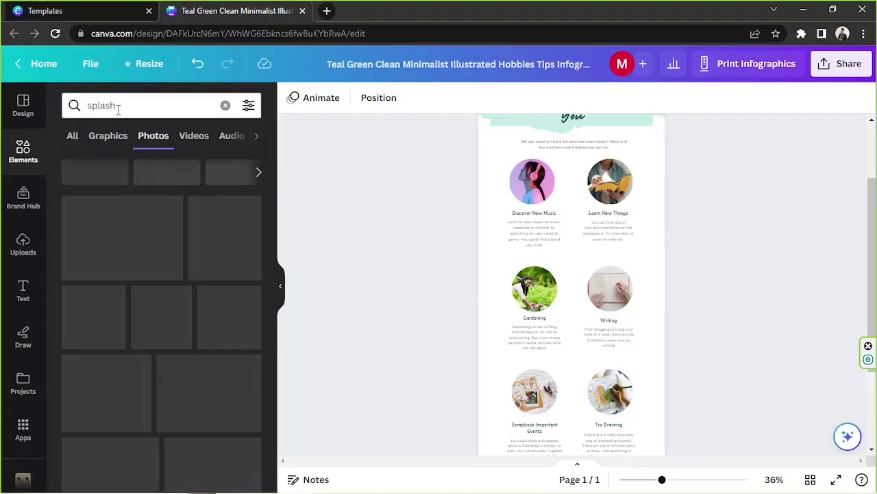
{"action": "left_click", "coordinate": [96, 137]}
{"action": "left_click_drag", "start_coordinate": [604, 405], "coordinate": [582, 387]}
Recolor the splatter with the lilac photo color and duplicate it, placing one at the page's left edge beside "Discover New Music".
{"action": "left_click", "coordinate": [292, 97]}
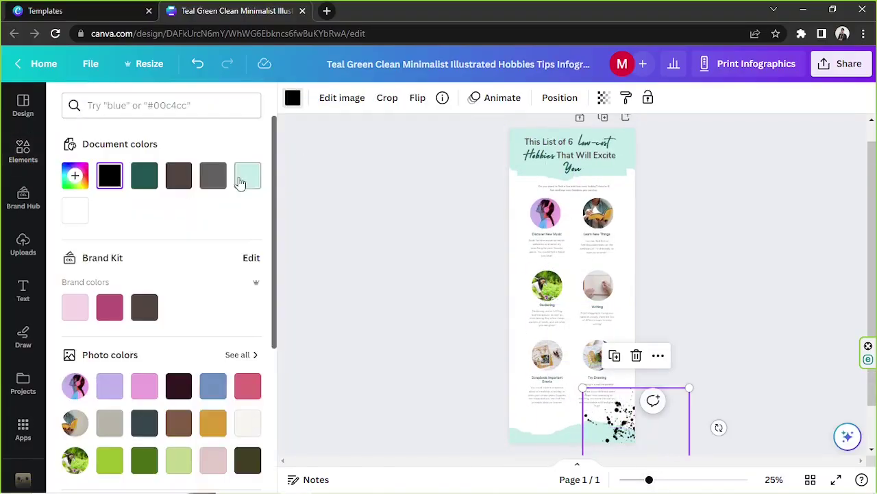
{"action": "left_click", "coordinate": [104, 380]}
{"action": "left_click", "coordinate": [614, 356]}
{"action": "left_click_drag", "start_coordinate": [644, 429], "coordinate": [498, 202]}
Send the splatter beside "Discover New Music" to the back and move the other one to the page edge beside "Try Drawing".
{"action": "left_click", "coordinate": [560, 98]}
{"action": "left_click", "coordinate": [218, 157]}
{"action": "left_click_drag", "start_coordinate": [632, 411], "coordinate": [643, 362]}
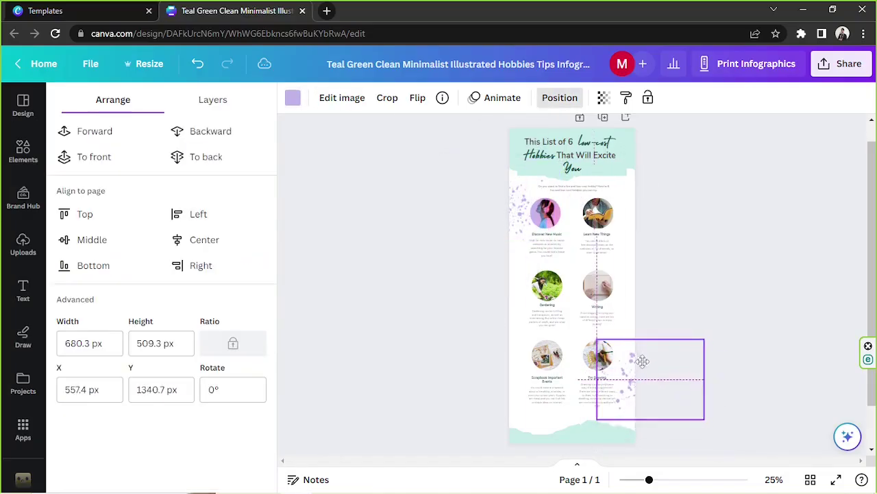
Recolor the lilac splatters with a custom light teal that matches the torn-paper header.
{"action": "left_click", "coordinate": [293, 97]}
{"action": "left_click", "coordinate": [75, 175]}
{"action": "left_click_drag", "start_coordinate": [197, 285], "coordinate": [141, 285]}
{"action": "left_click", "coordinate": [143, 176]}
{"action": "left_click", "coordinate": [114, 209]}
{"action": "left_click", "coordinate": [181, 286]}
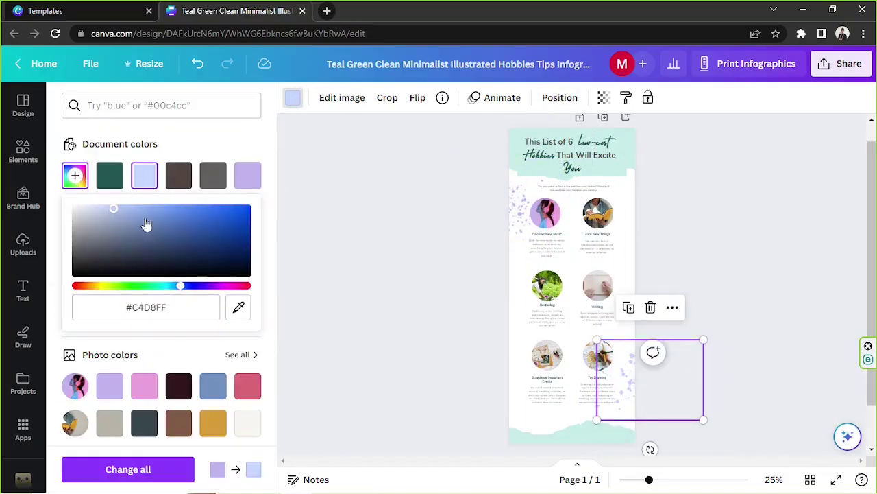
{"action": "left_click", "coordinate": [162, 285]}
{"action": "left_click", "coordinate": [124, 218]}
{"action": "left_click_drag", "start_coordinate": [122, 215], "coordinate": [103, 219]}
Remove the straight-edged teal block behind the title so only the torn-paper edge remains.
{"action": "left_click", "coordinate": [674, 248]}
{"action": "left_click", "coordinate": [541, 174]}
{"action": "left_click", "coordinate": [564, 182]}
{"action": "left_click", "coordinate": [745, 233]}
Add a rough brush-stroke graphic from the splash results, then resize and position it at the page's right edge.
{"action": "scroll", "coordinate": [161, 309], "scroll_direction": "down", "scroll_amount": 3}
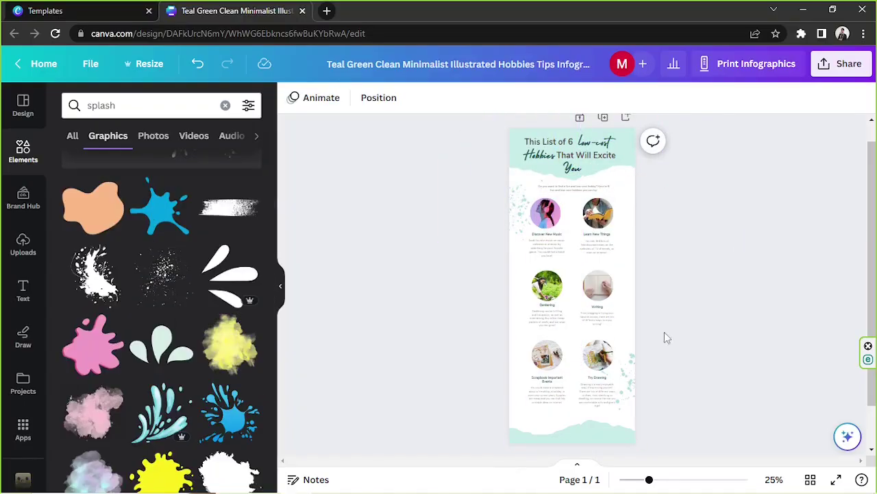
{"action": "left_click", "coordinate": [230, 204]}
{"action": "left_click_drag", "start_coordinate": [649, 480], "coordinate": [683, 479]}
{"action": "scroll", "coordinate": [519, 206], "scroll_direction": "up", "scroll_amount": 2}
{"action": "left_click_drag", "start_coordinate": [519, 284], "coordinate": [409, 372]}
{"action": "left_click_drag", "start_coordinate": [484, 392], "coordinate": [701, 448]}
{"action": "scroll", "coordinate": [518, 288], "scroll_direction": "down", "scroll_amount": 4}
{"action": "left_click_drag", "start_coordinate": [518, 140], "coordinate": [300, 171]}
{"action": "left_click_drag", "start_coordinate": [684, 479], "coordinate": [653, 480]}
{"action": "mouse_move", "coordinate": [460, 268]}
{"action": "left_mouse_down"}
{"action": "mouse_move", "coordinate": [482, 267]}
{"action": "mouse_move", "coordinate": [457, 413]}
{"action": "mouse_move", "coordinate": [678, 227]}
{"action": "left_mouse_up"}
Recolor the added splash graphic with the light teal document color and place a splatter at the header's lower-right edge.
{"action": "left_click", "coordinate": [293, 97]}
{"action": "left_click", "coordinate": [248, 175]}
{"action": "scroll", "coordinate": [678, 274], "scroll_direction": "up", "scroll_amount": 2}
{"action": "mouse_move", "coordinate": [671, 344]}
{"action": "left_mouse_down"}
{"action": "mouse_move", "coordinate": [669, 361]}
{"action": "mouse_move", "coordinate": [659, 228]}
{"action": "mouse_move", "coordinate": [575, 168]}
{"action": "mouse_move", "coordinate": [619, 210]}
{"action": "mouse_move", "coordinate": [647, 185]}
{"action": "left_mouse_up"}
{"action": "left_click", "coordinate": [745, 207]}
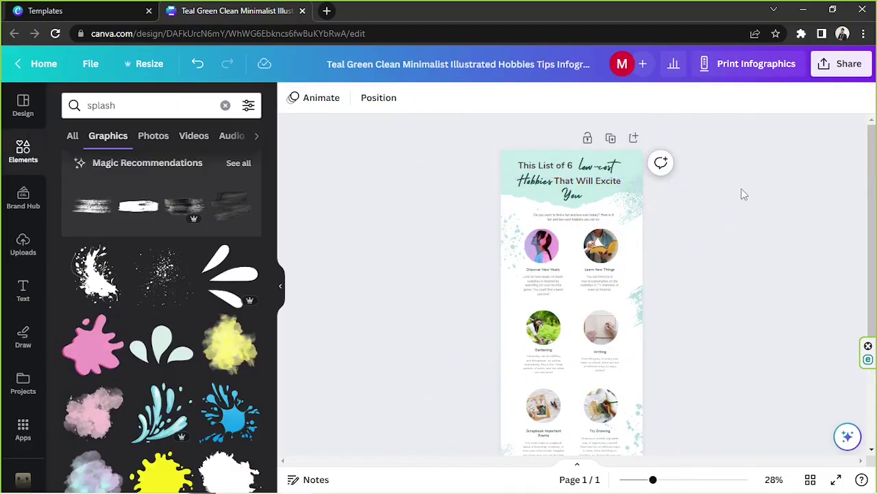
Review the decorated page and look through the social media destinations available for sharing the design.
{"action": "scroll", "coordinate": [874, 202], "scroll_direction": "down", "scroll_amount": 1}
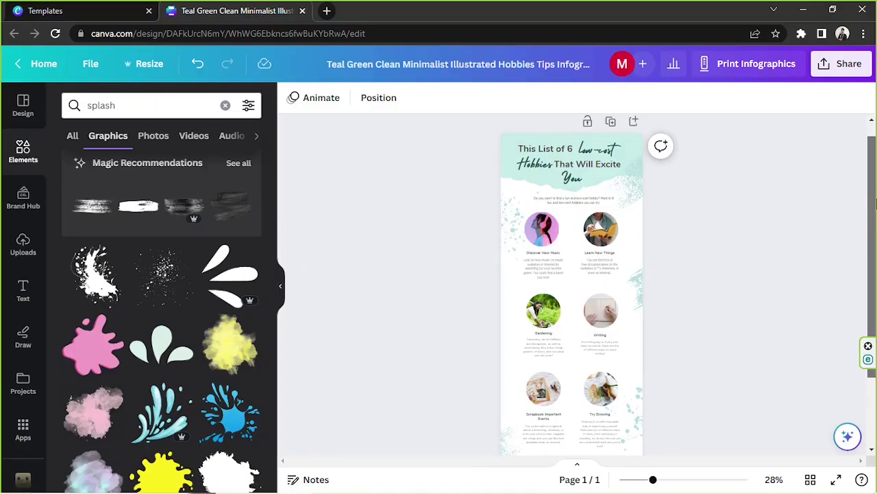
{"action": "scroll", "coordinate": [572, 284], "scroll_direction": "down", "scroll_amount": 2}
{"action": "scroll", "coordinate": [572, 284], "scroll_direction": "up", "scroll_amount": 2}
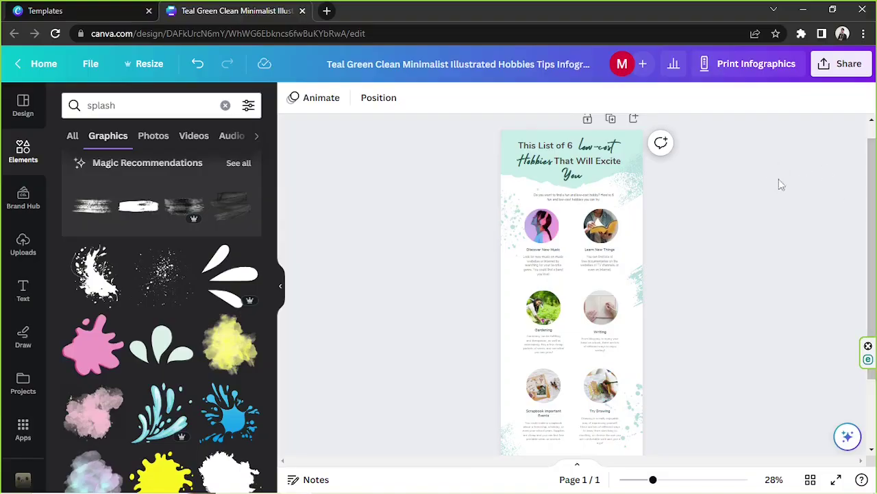
{"action": "left_click", "coordinate": [842, 70]}
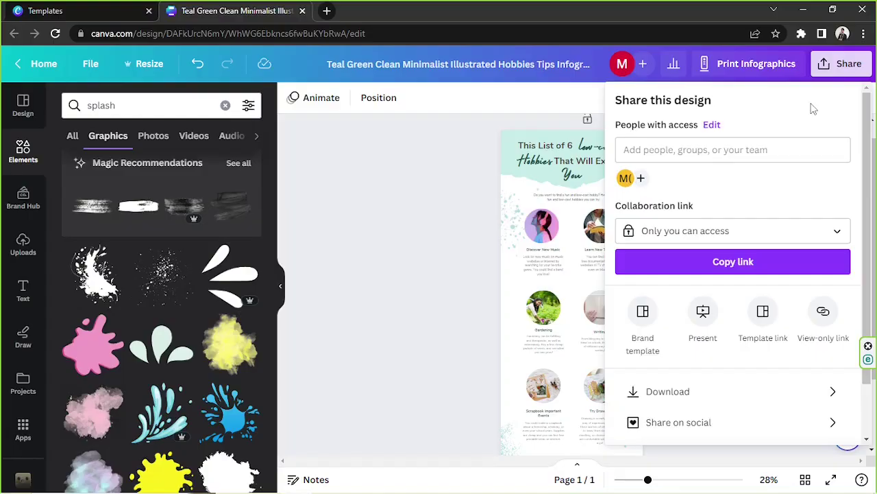
{"action": "scroll", "coordinate": [784, 181], "scroll_direction": "down", "scroll_amount": 2}
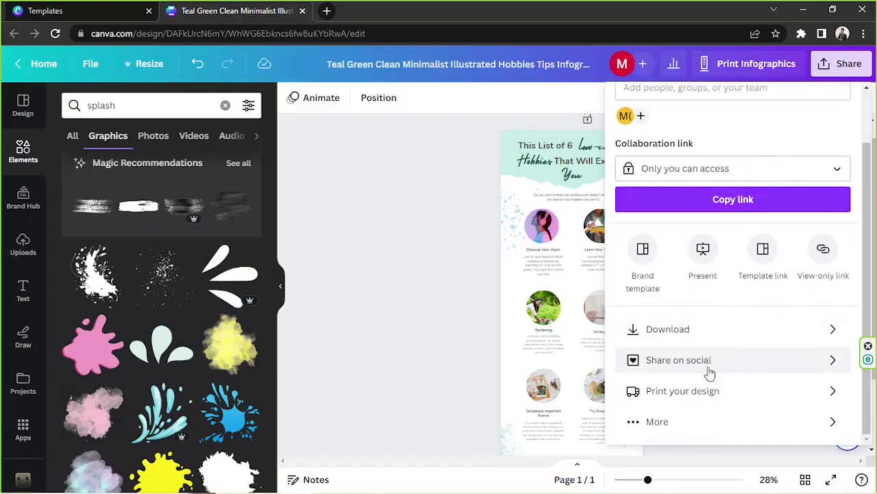
{"action": "left_click", "coordinate": [709, 371]}
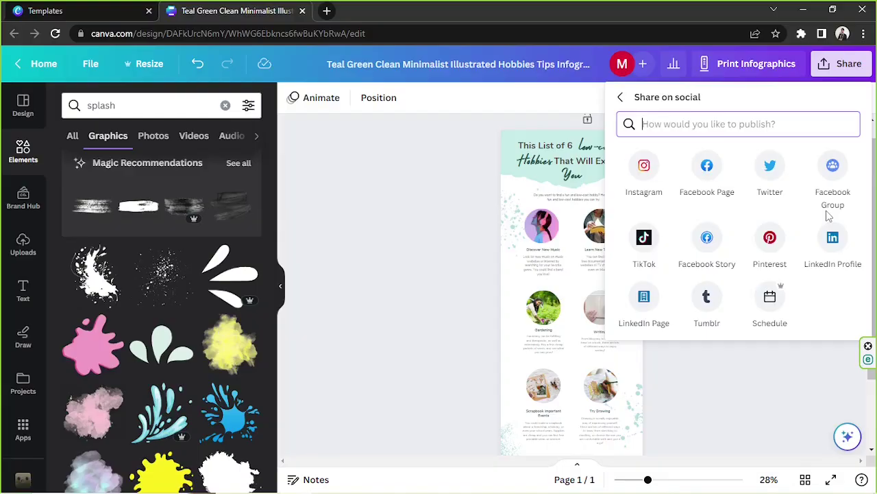
{"action": "left_click", "coordinate": [619, 97]}
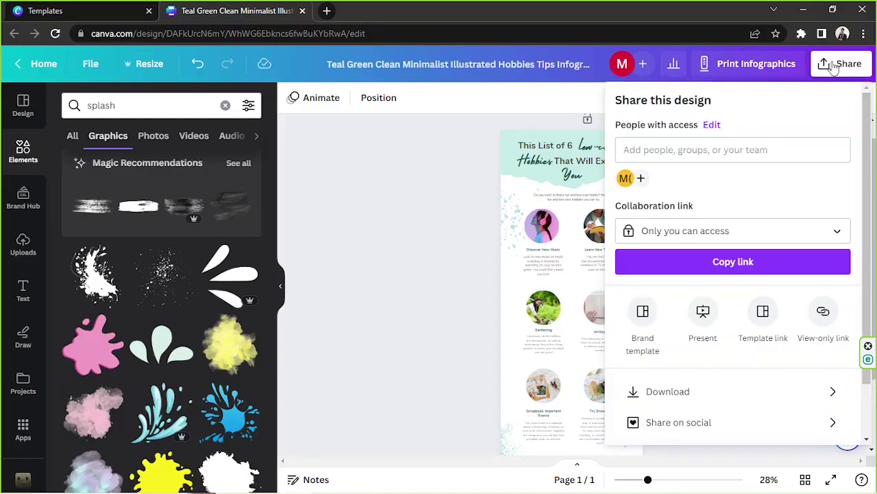
Open the design's download settings and look through the available file types, keeping PDF Print.
{"action": "scroll", "coordinate": [768, 134], "scroll_direction": "down", "scroll_amount": 1}
{"action": "scroll", "coordinate": [768, 134], "scroll_direction": "down", "scroll_amount": 2}
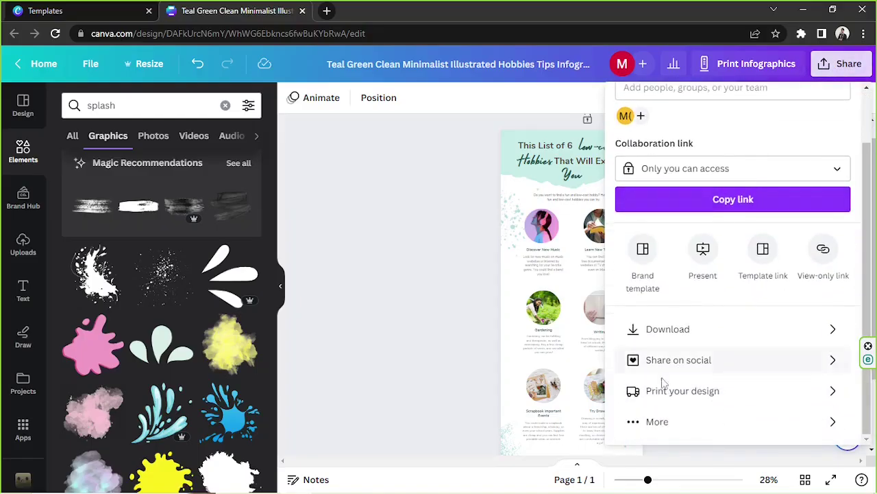
{"action": "left_click", "coordinate": [716, 334]}
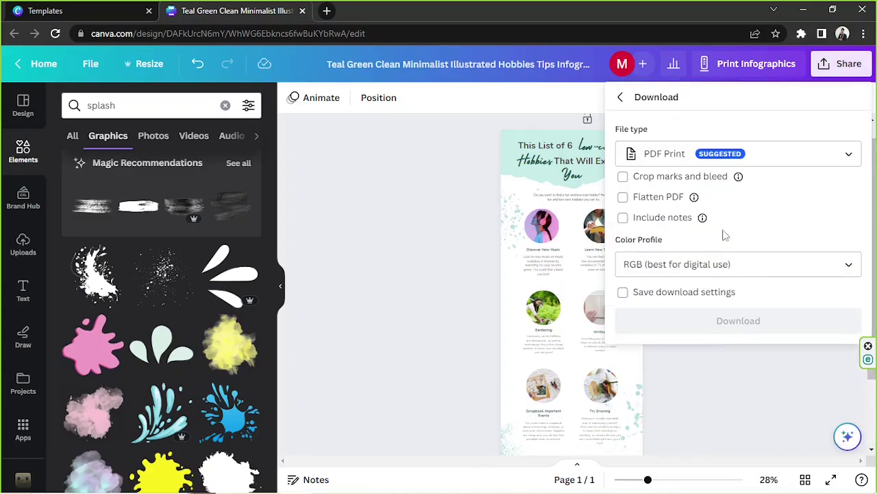
{"action": "left_click", "coordinate": [724, 154]}
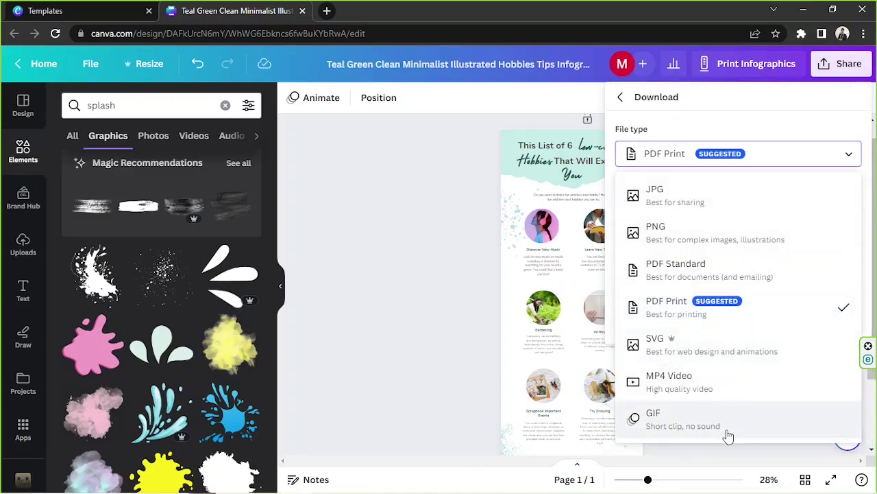
{"action": "left_click", "coordinate": [702, 163]}
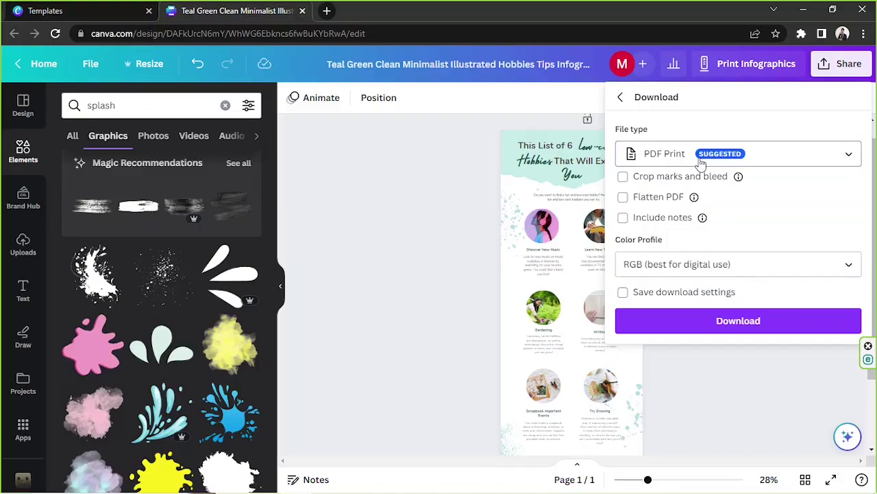